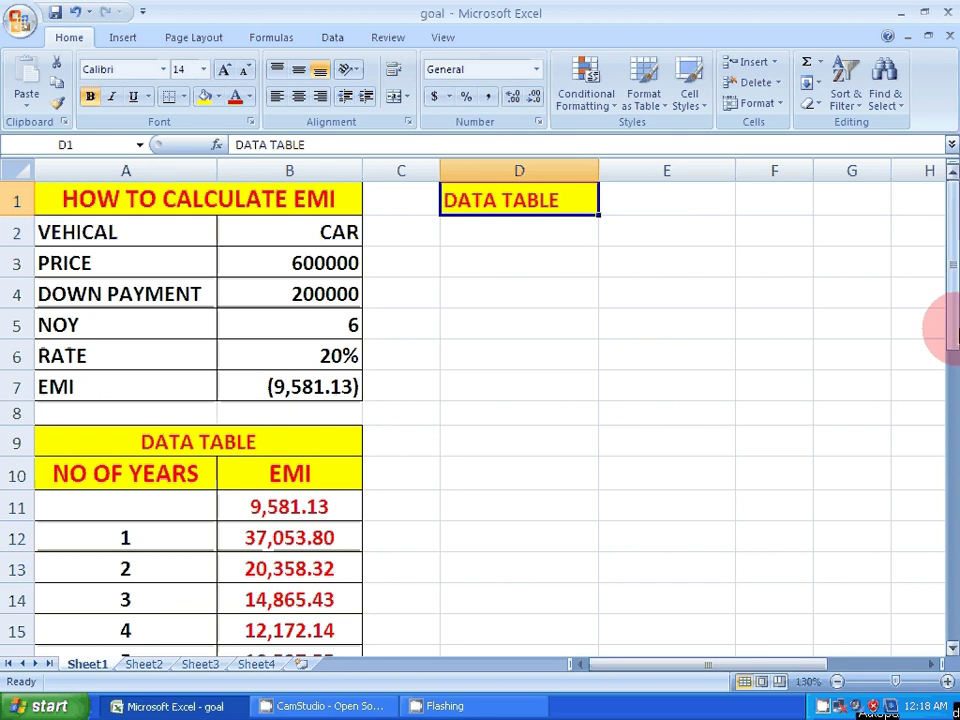
Examine the EMI calculation block in A1:B7: vehicle, price, down payment, number of years, rate and the PMT formula in B7.
drag(950, 330, 950, 298)
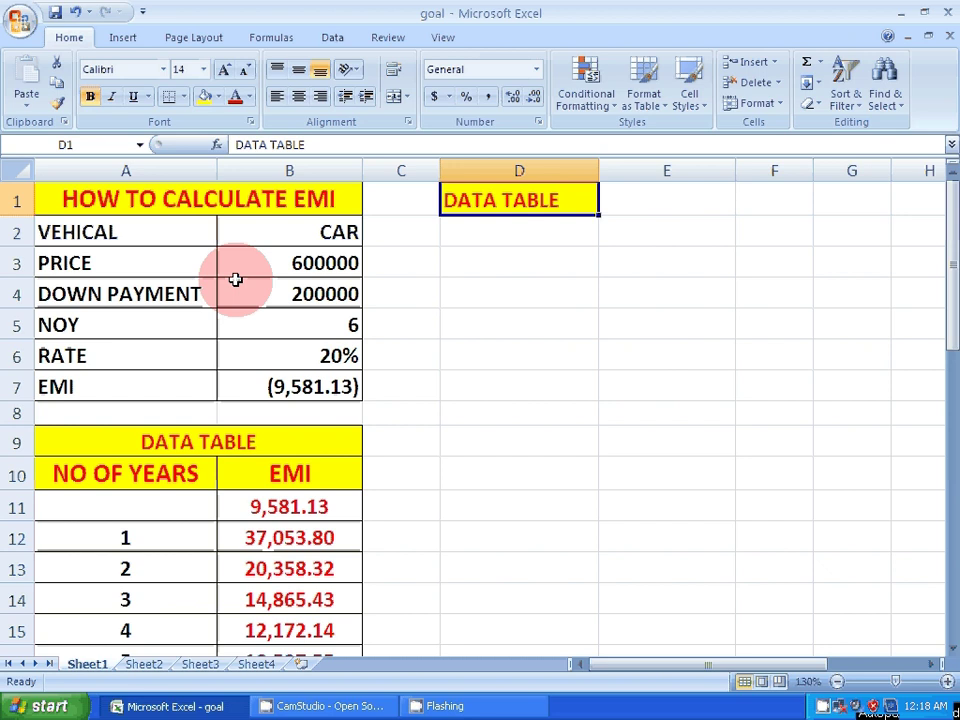
click(153, 207)
drag(153, 207, 197, 386)
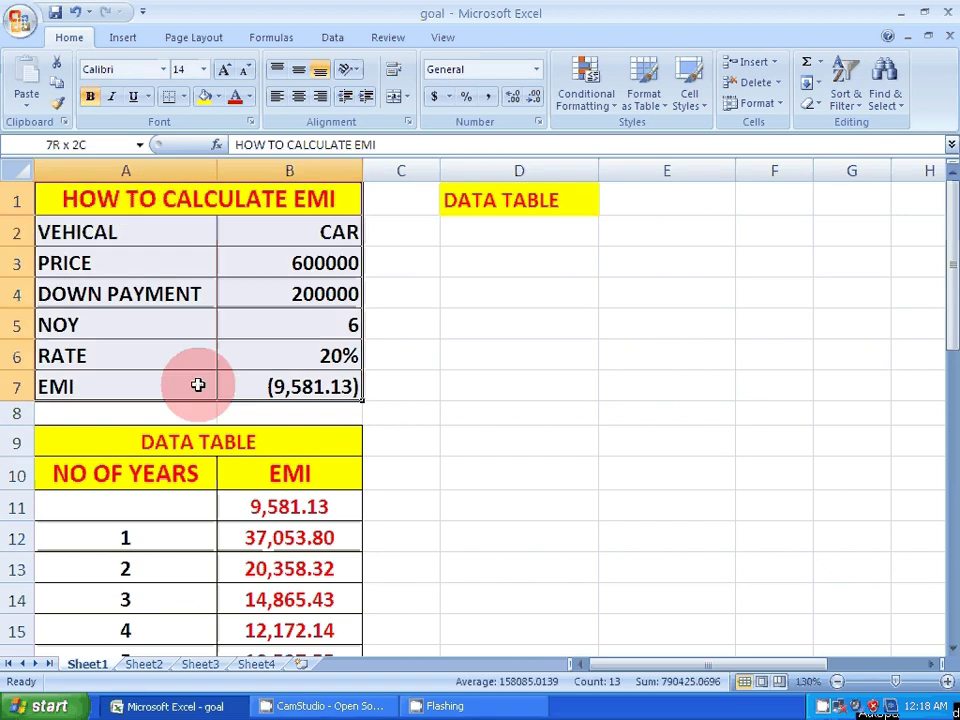
click(197, 386)
click(300, 388)
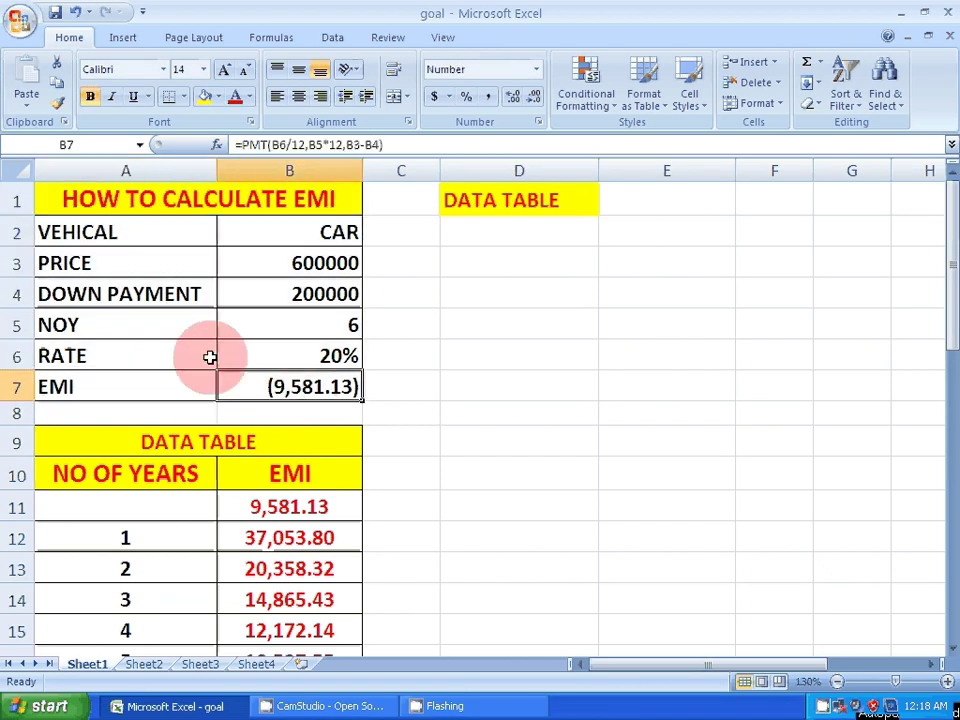
click(120, 236)
click(311, 229)
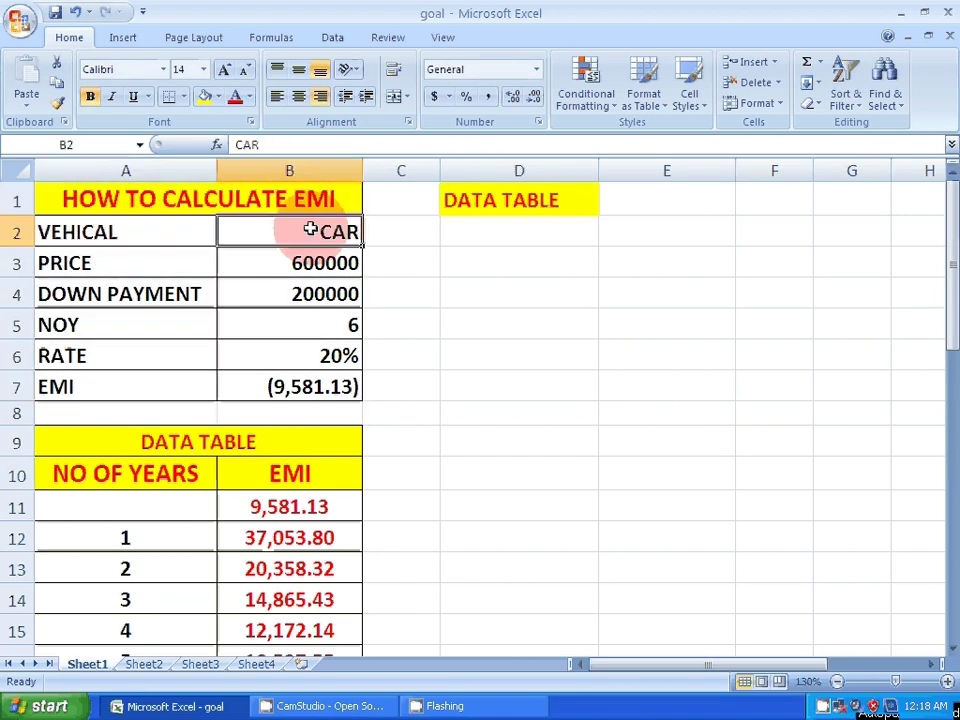
click(143, 259)
click(295, 268)
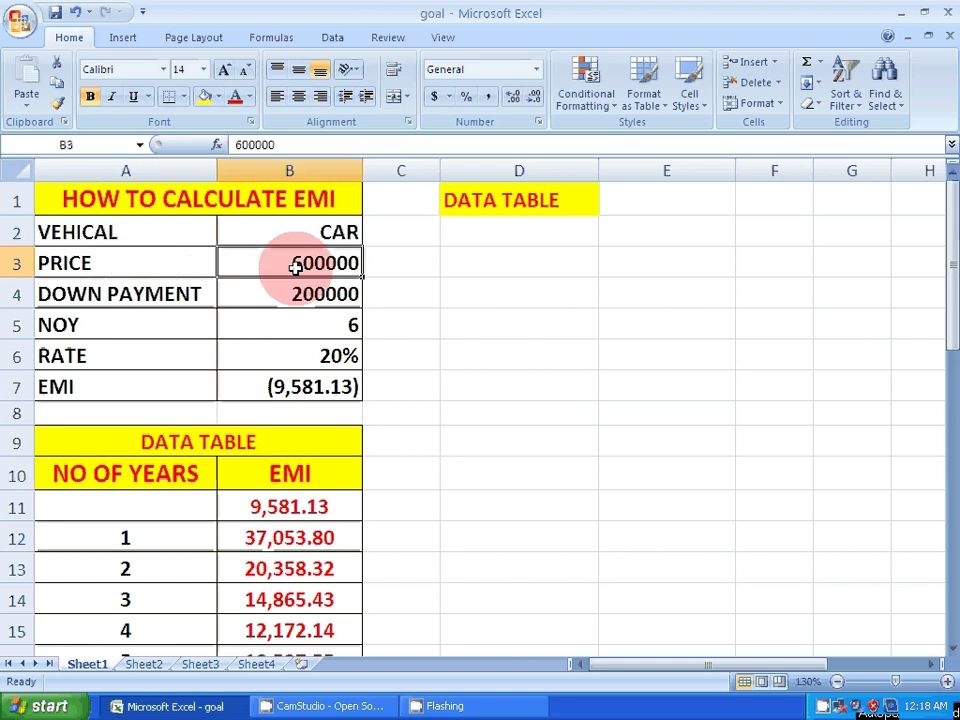
click(135, 296)
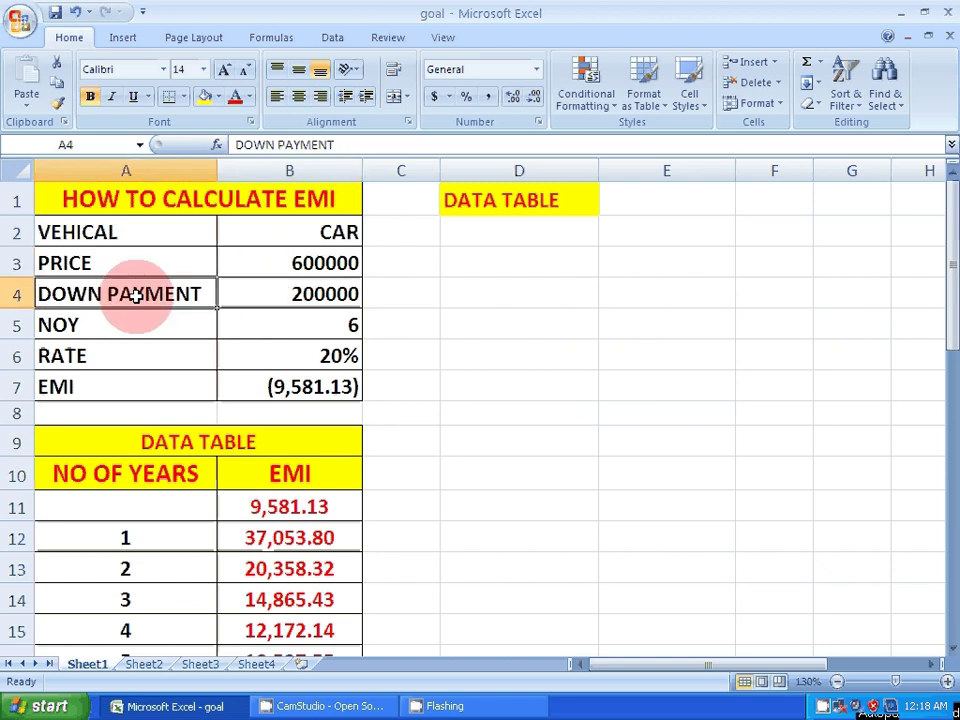
click(326, 294)
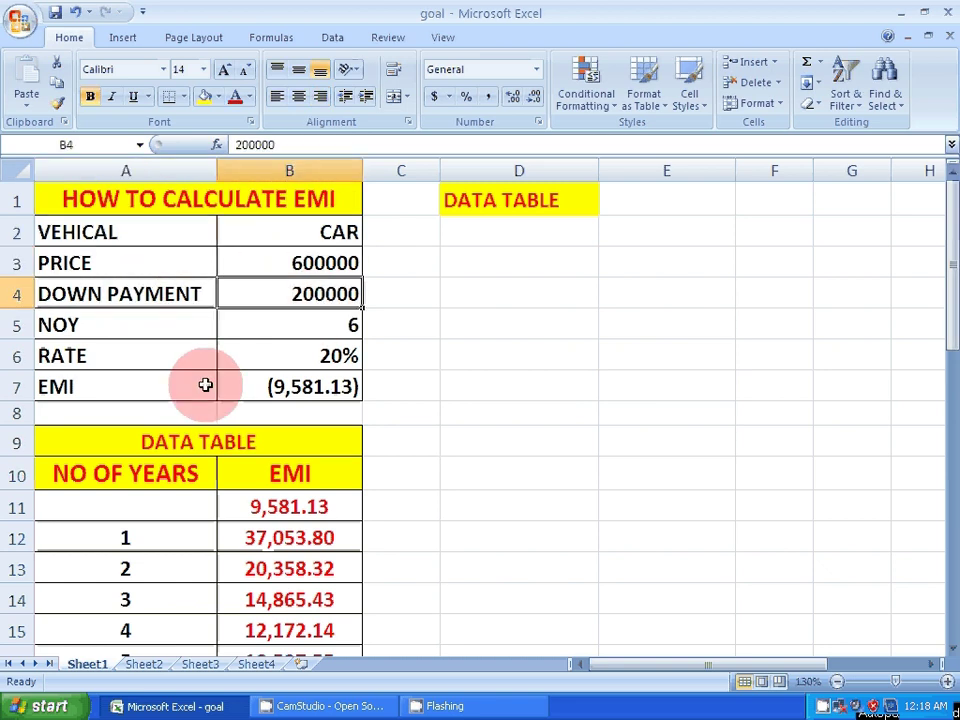
click(193, 317)
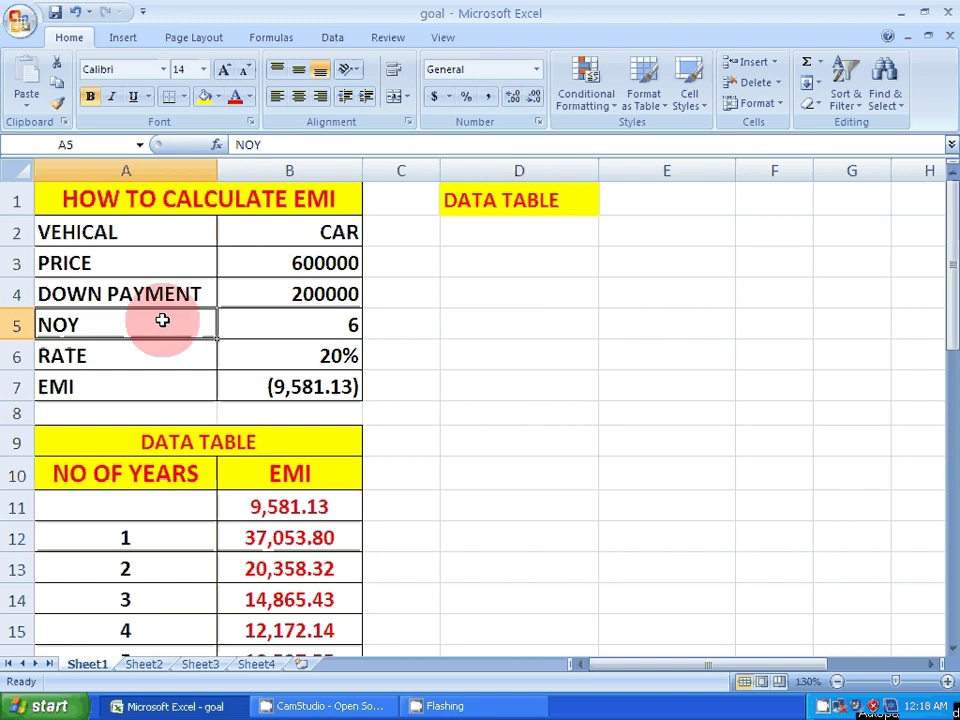
click(303, 323)
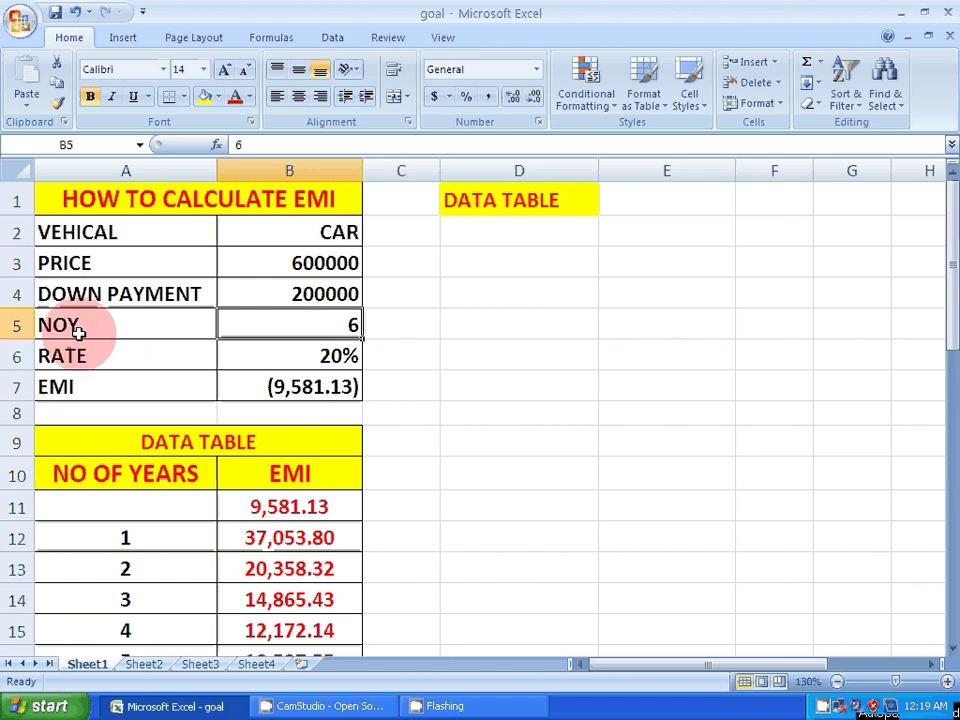
click(170, 356)
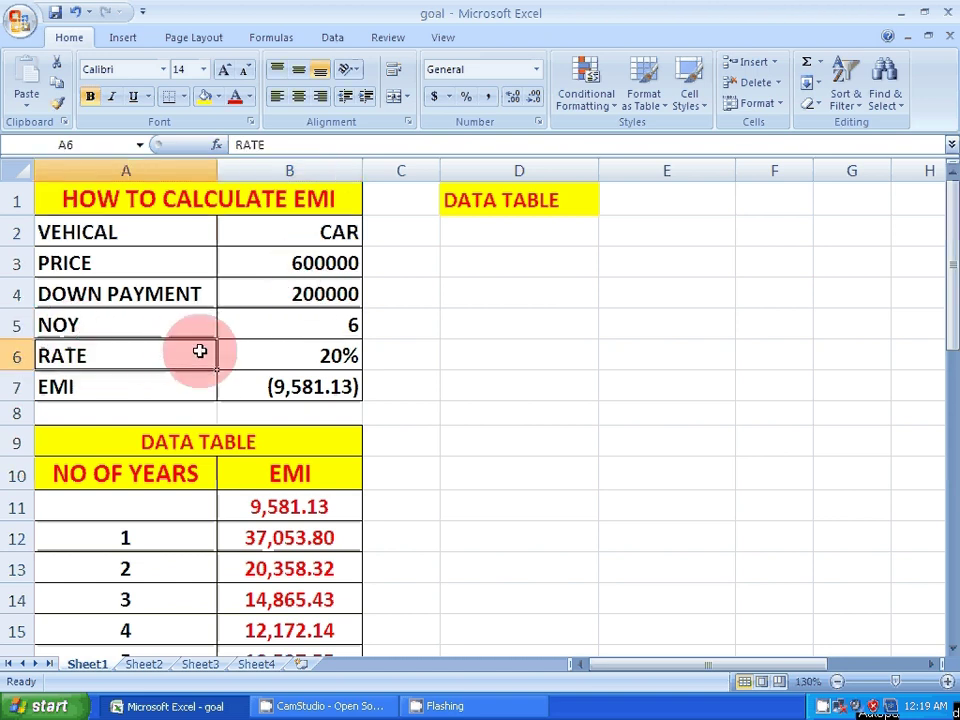
click(291, 357)
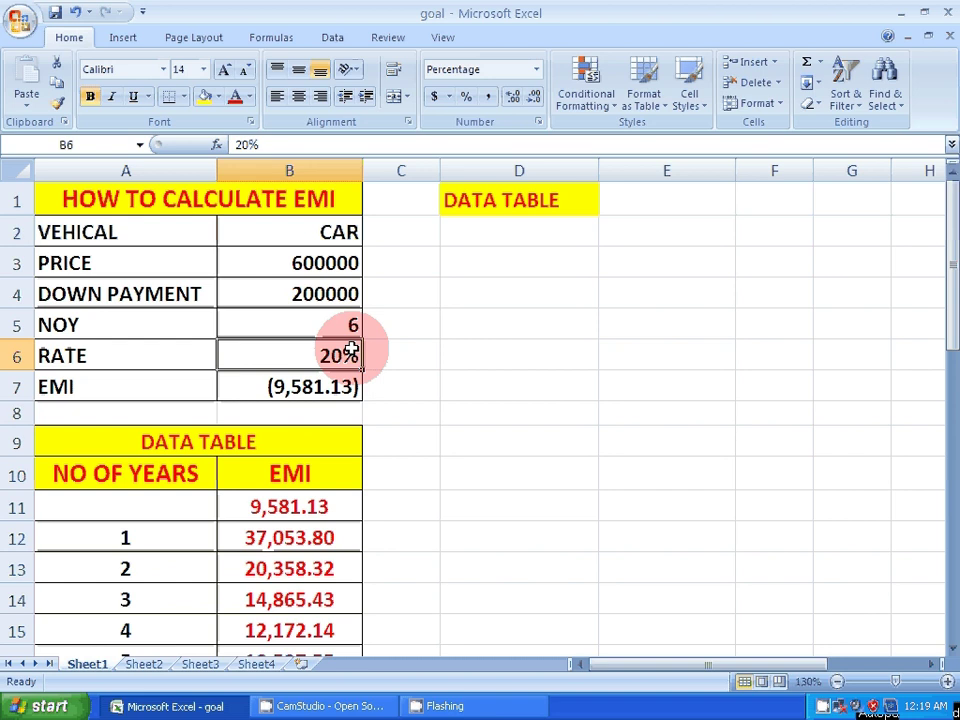
click(160, 388)
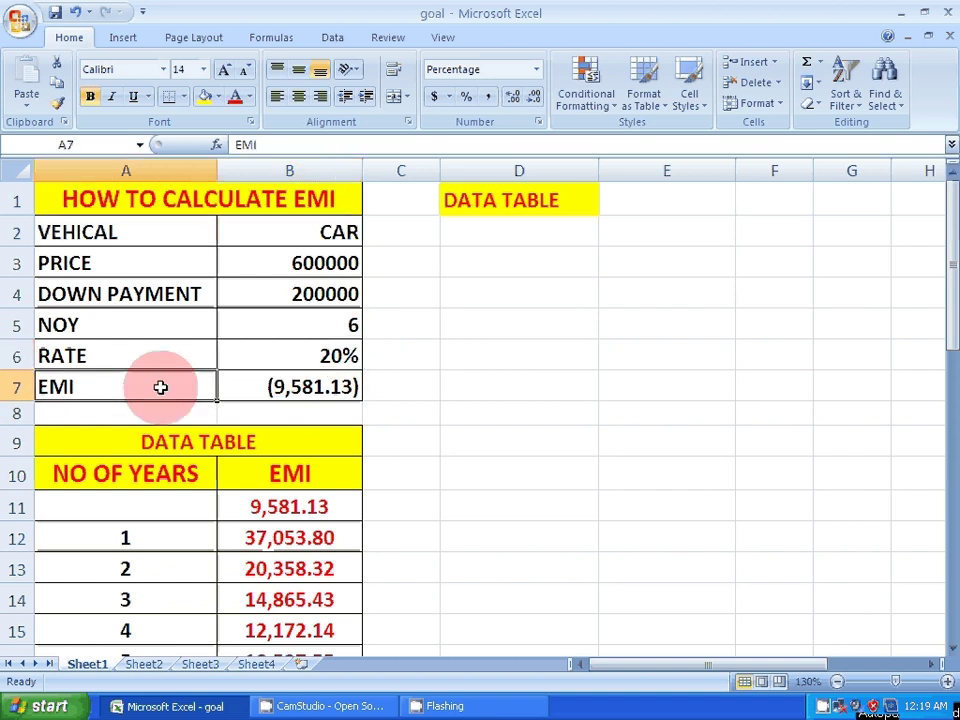
click(282, 390)
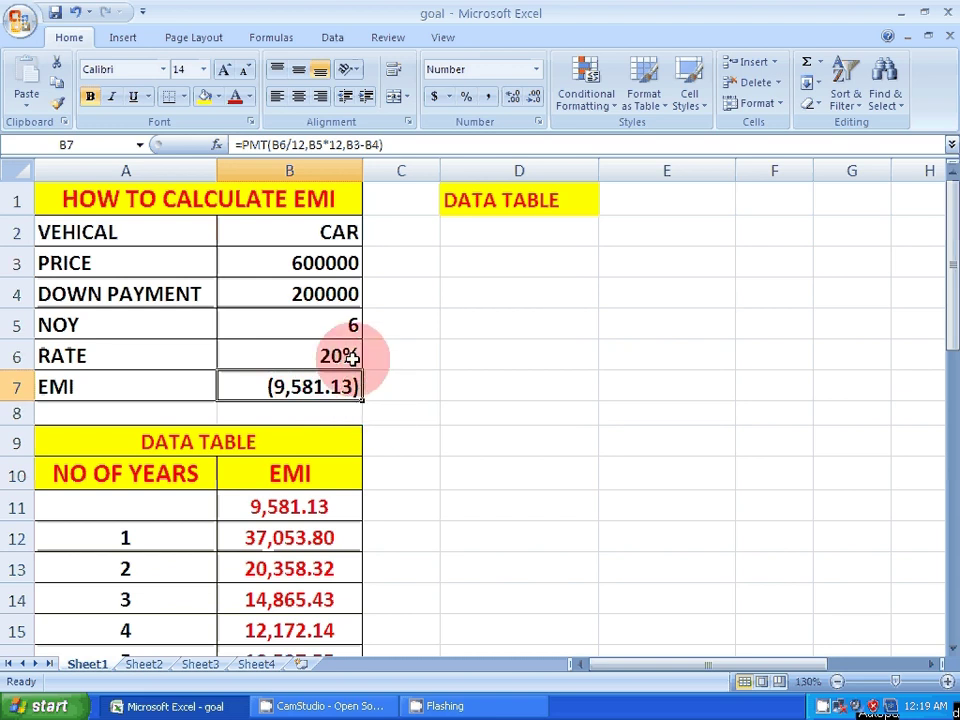
Set the number of years (NOY) in B5 to 7.
mouse_move(951, 360)
mouse_down()
mouse_move(952, 328)
mouse_move(950, 350)
mouse_up()
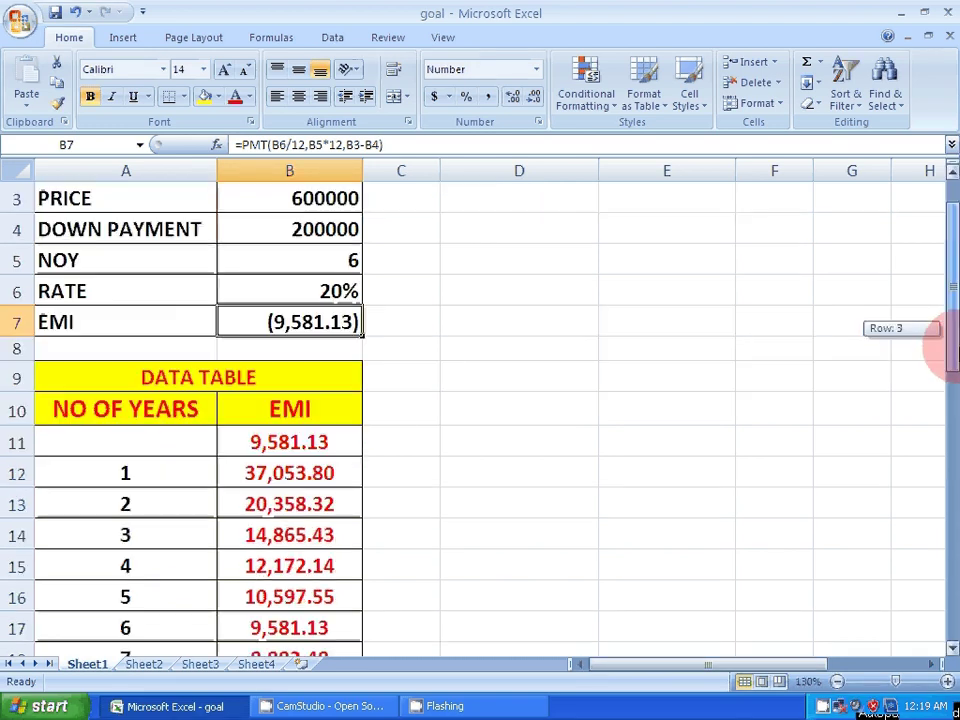
click(338, 262)
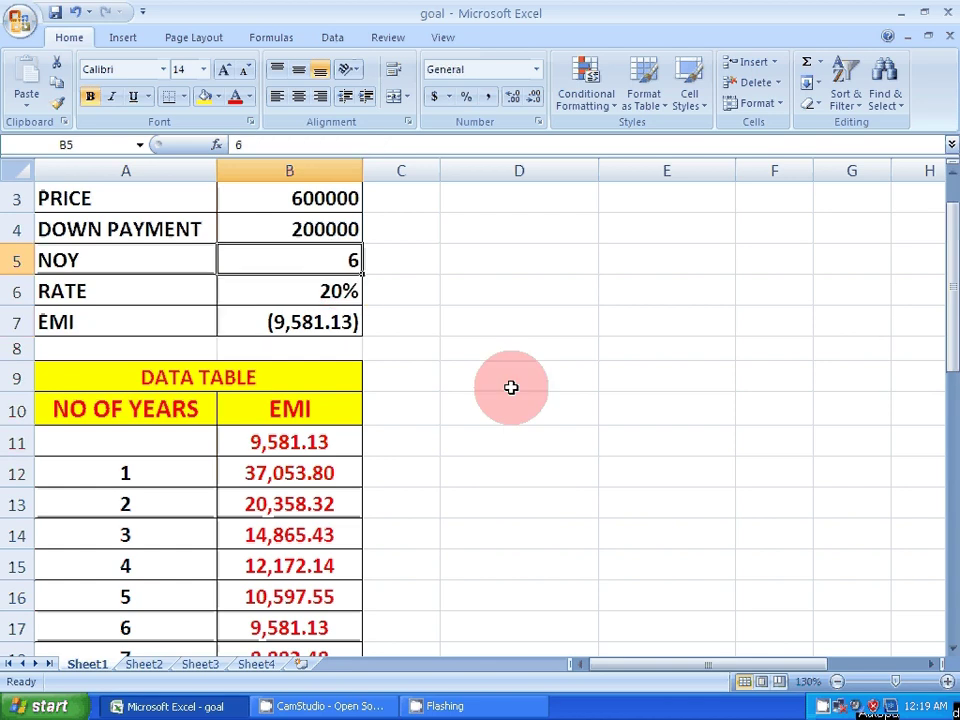
text(7)
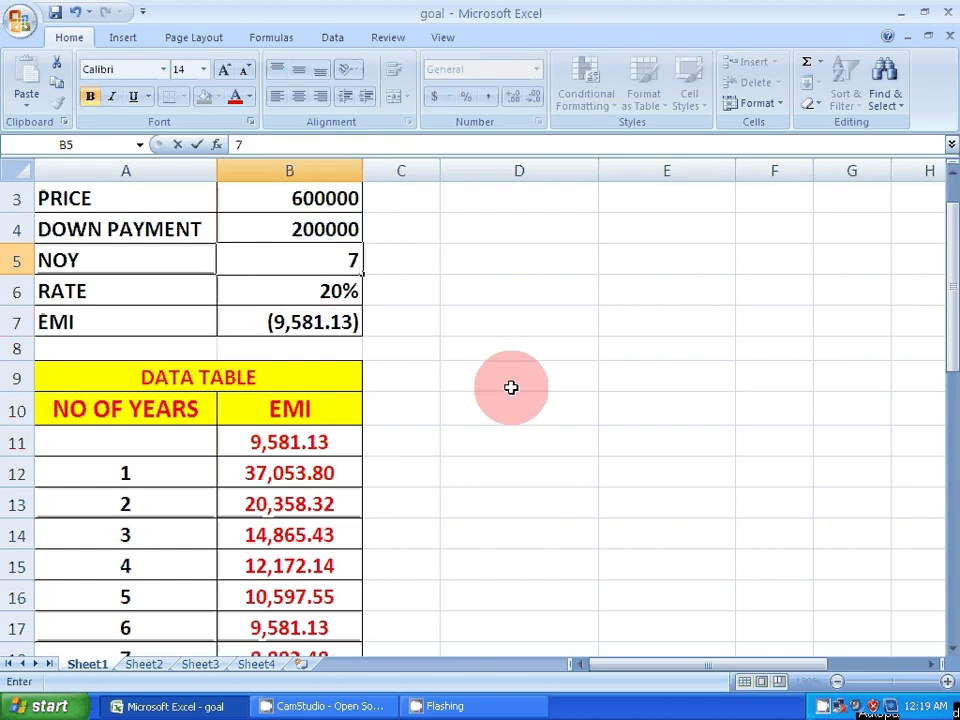
key(Return)
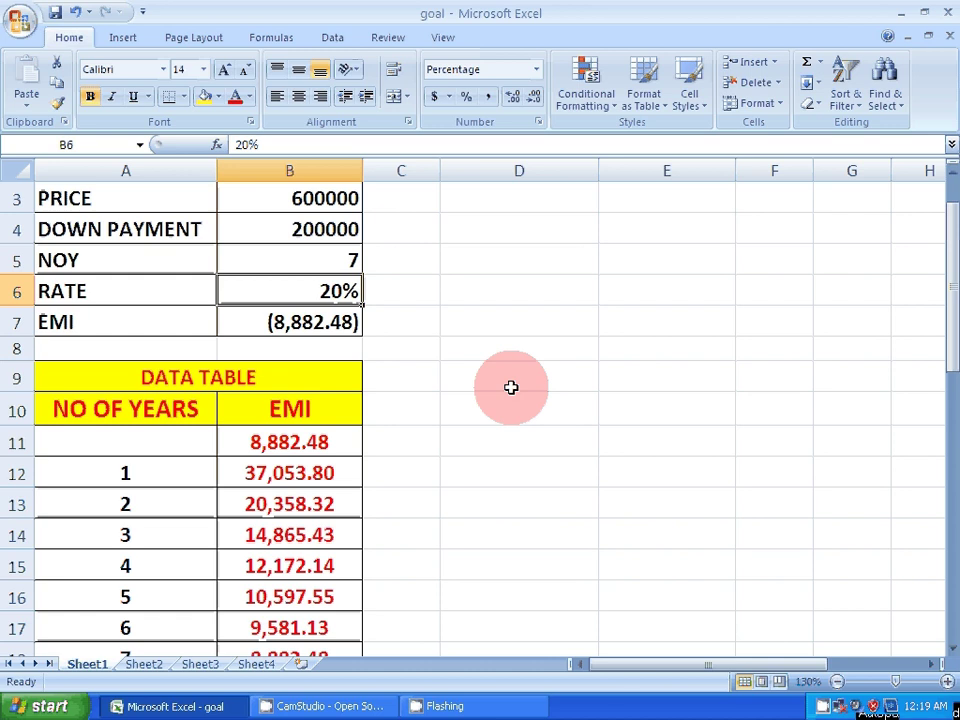
Set the number of years (NOY) in B5 to 5.
key(Up)
text(5)
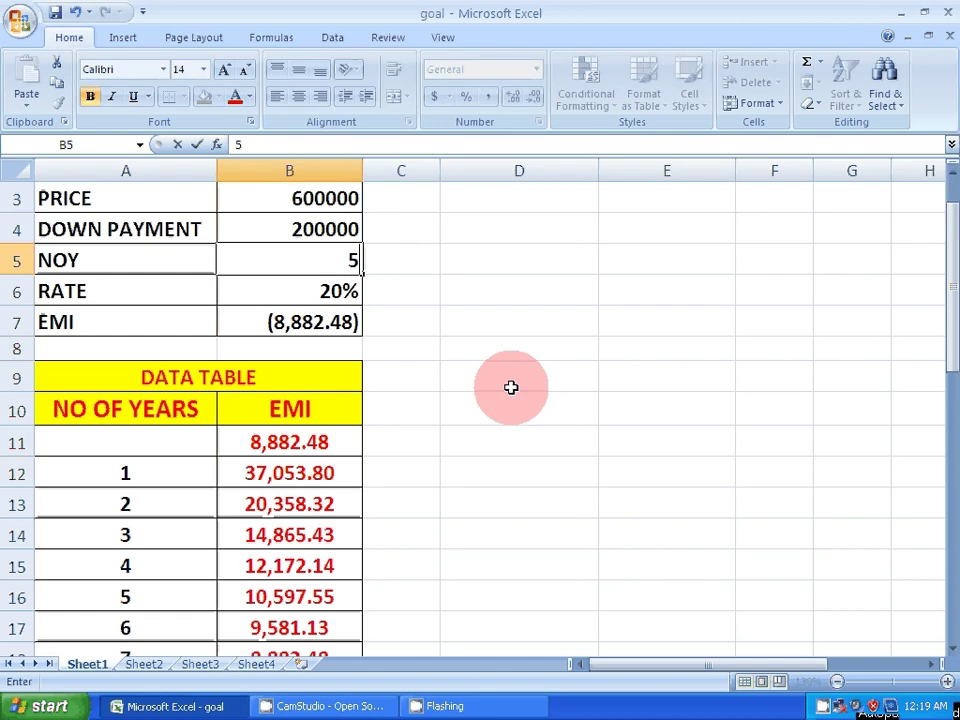
key(Return)
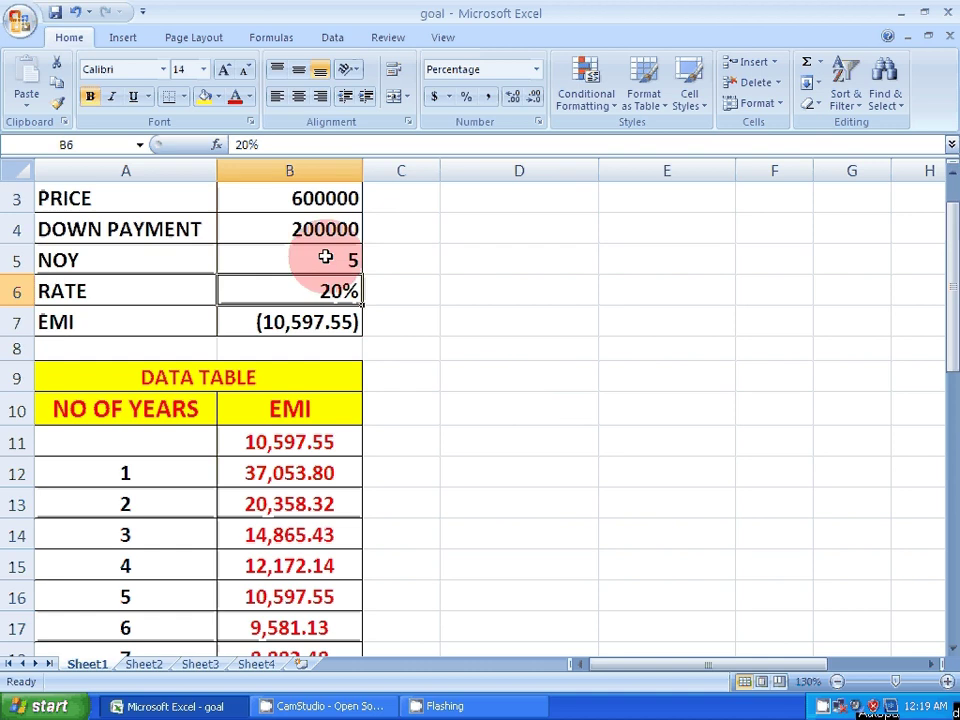
Clear the EMI results from B11:B31 of the data table.
drag(951, 353, 947, 399)
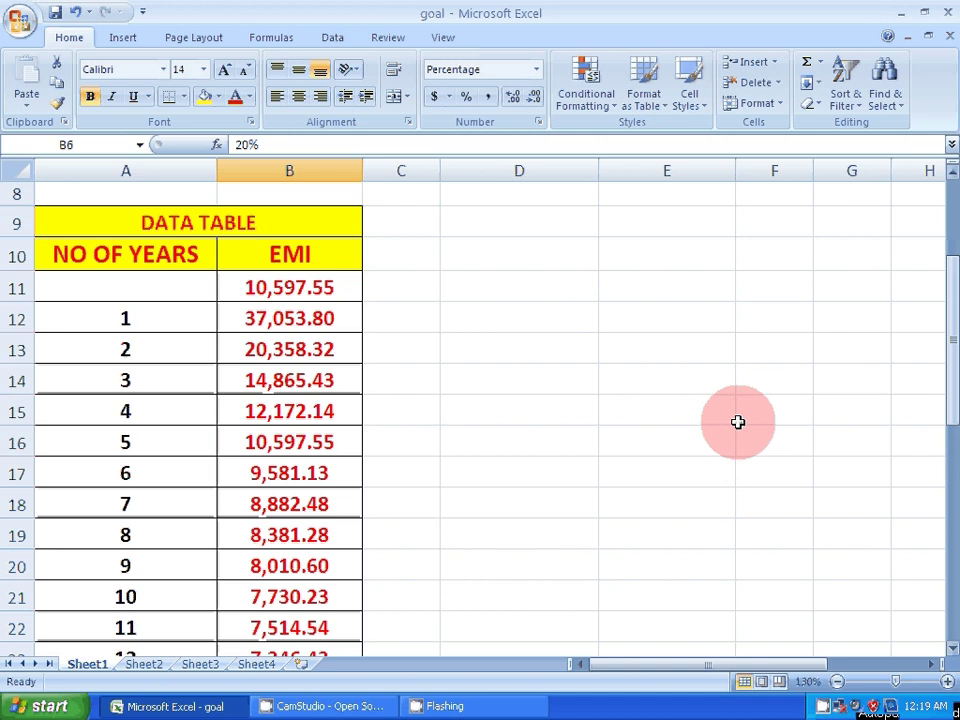
drag(287, 297, 305, 588)
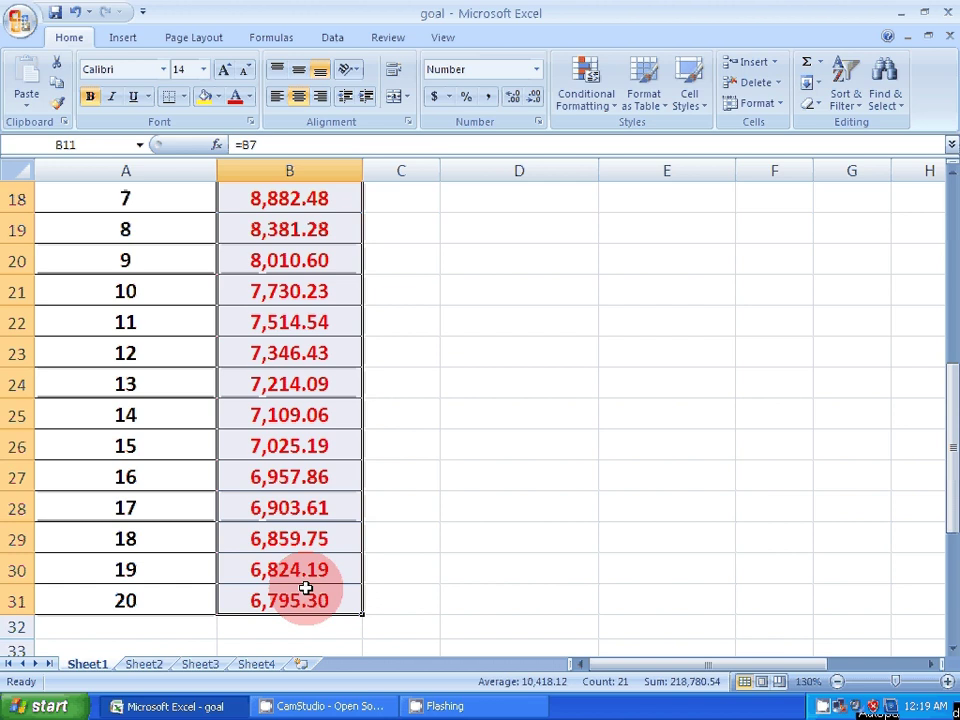
key(Delete)
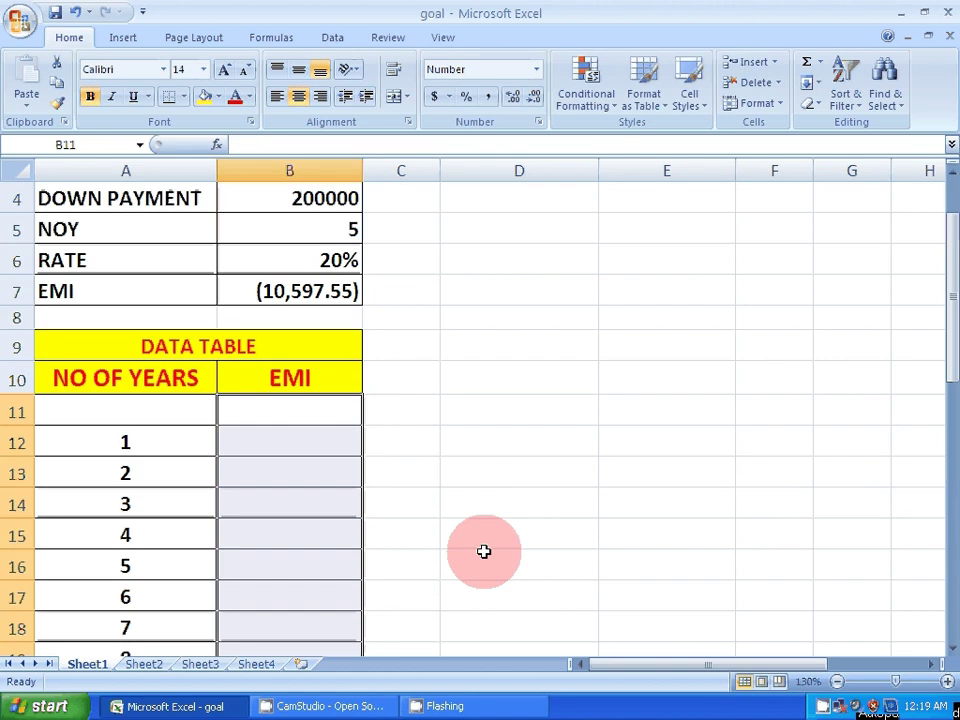
Zoom the sheet to 90% so that rows 10 to 31 of the data table's columns A and B fit on screen.
click(837, 682)
click(837, 682)
click(837, 682)
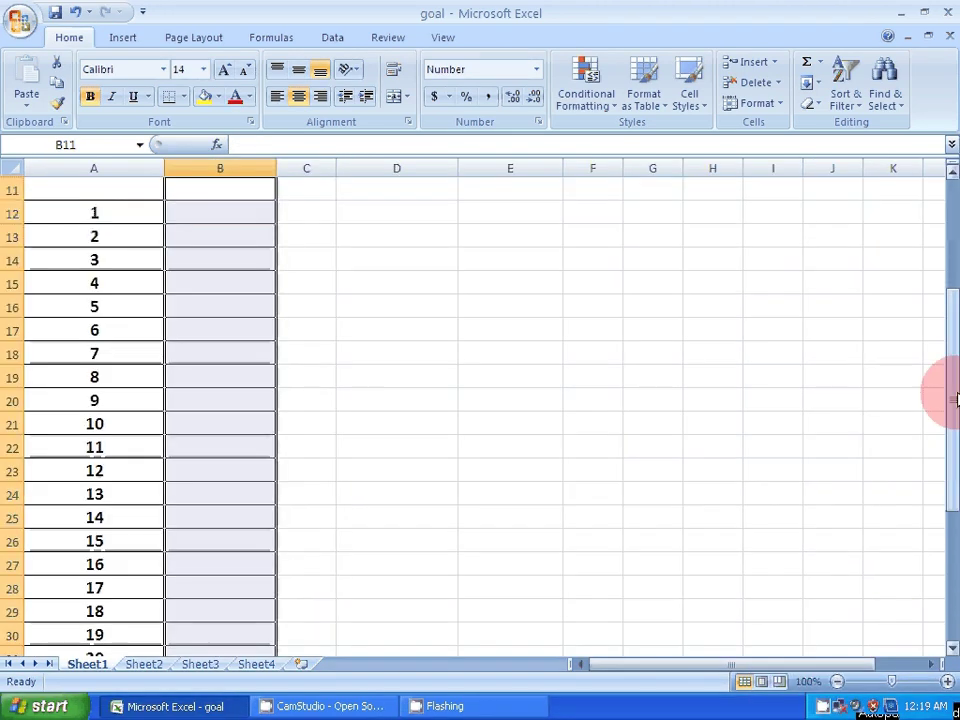
drag(955, 398, 949, 342)
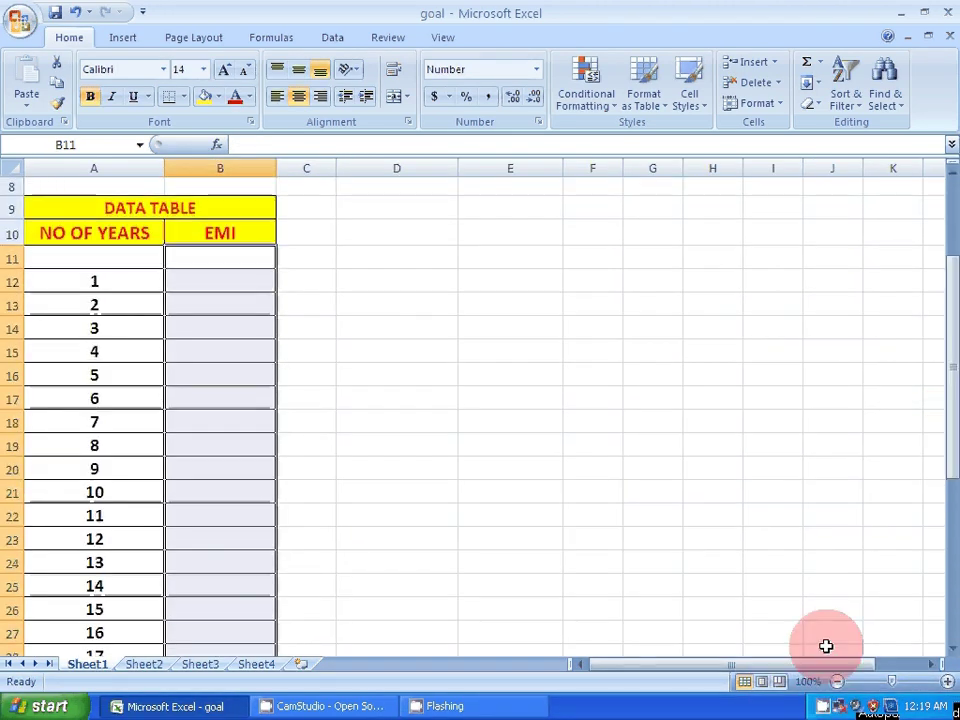
click(837, 682)
click(837, 682)
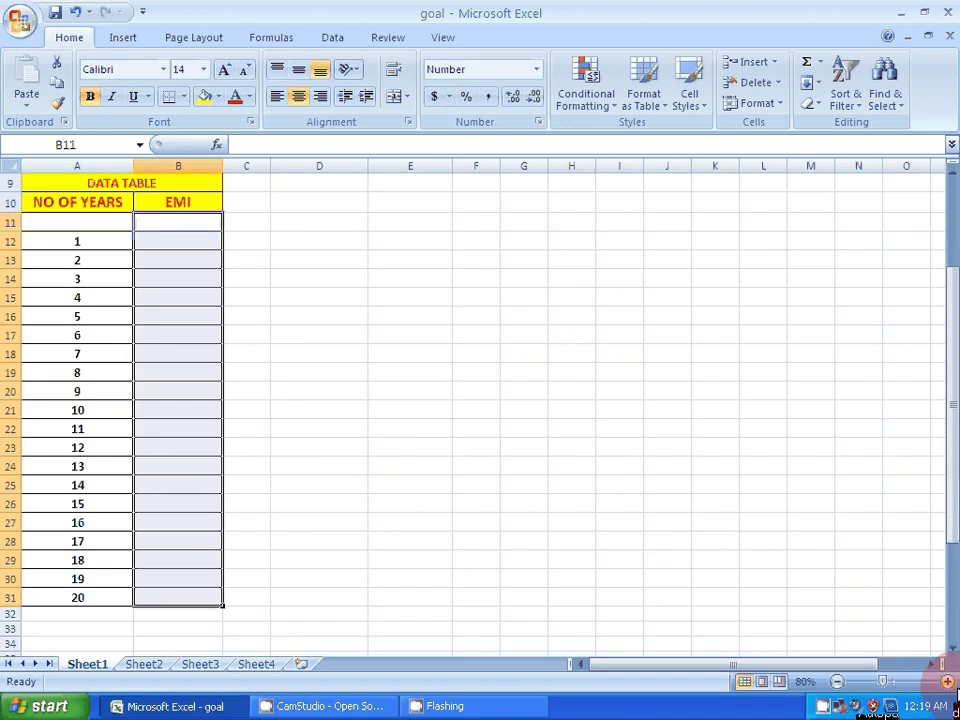
click(947, 681)
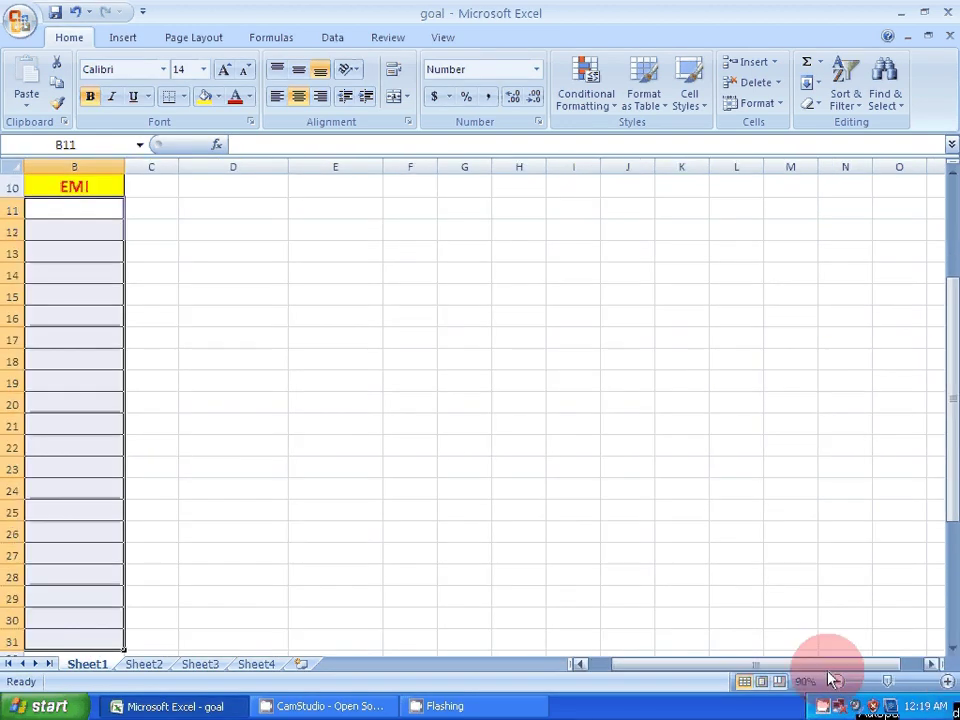
drag(830, 670, 748, 668)
Examine the data table layout: the years 1 to 20 in A12:A31, the empty corner A11 and the blank EMI cells from B11 down.
click(197, 207)
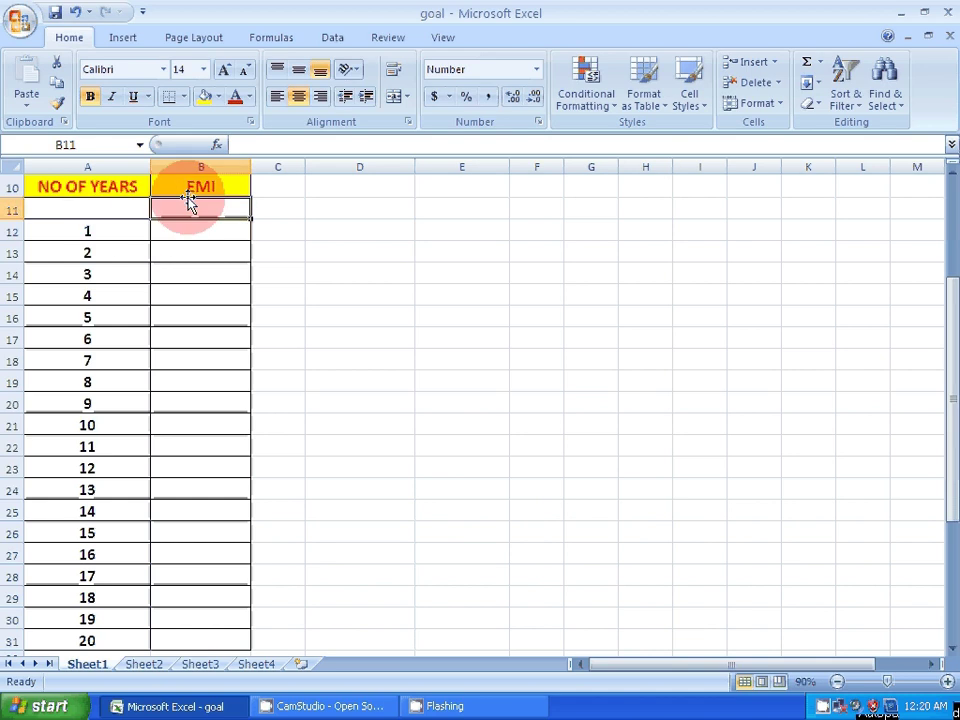
click(78, 232)
drag(78, 232, 80, 640)
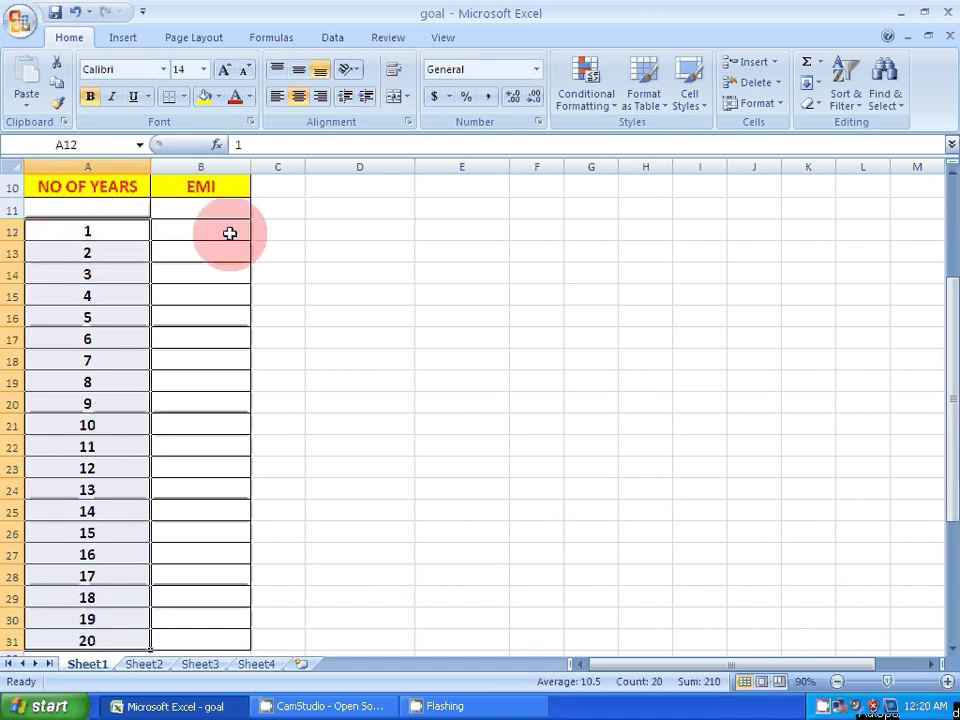
click(105, 229)
click(201, 231)
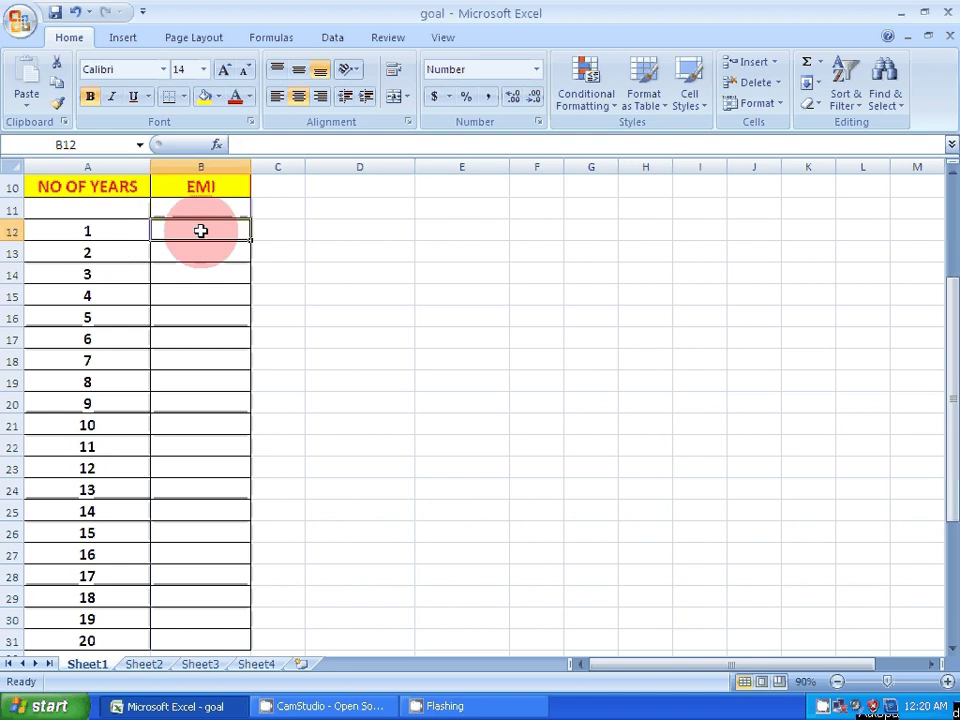
click(100, 253)
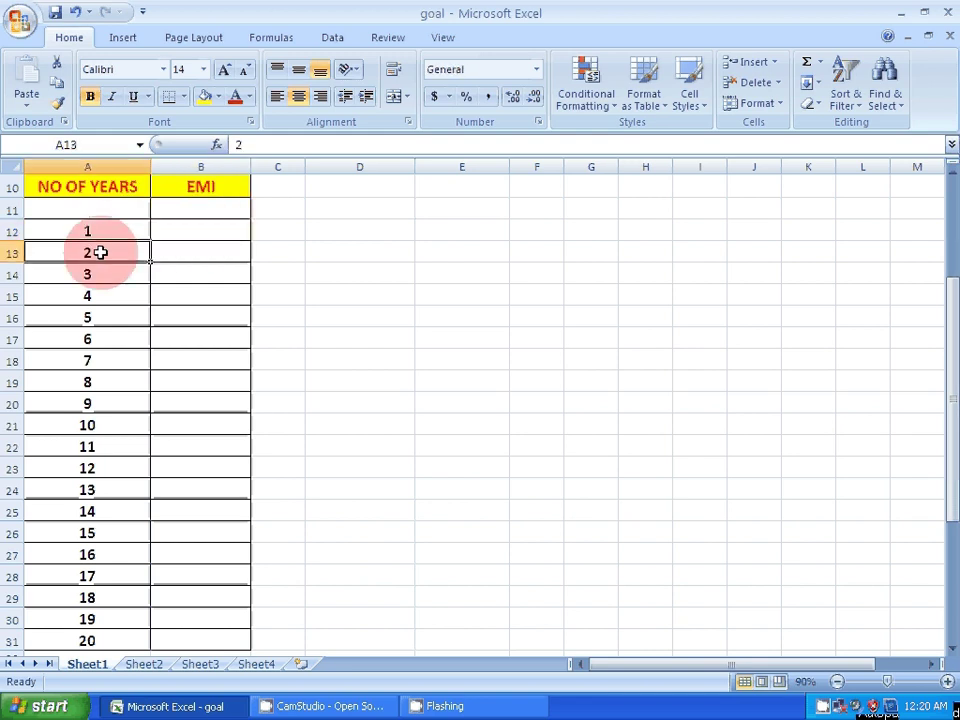
click(184, 245)
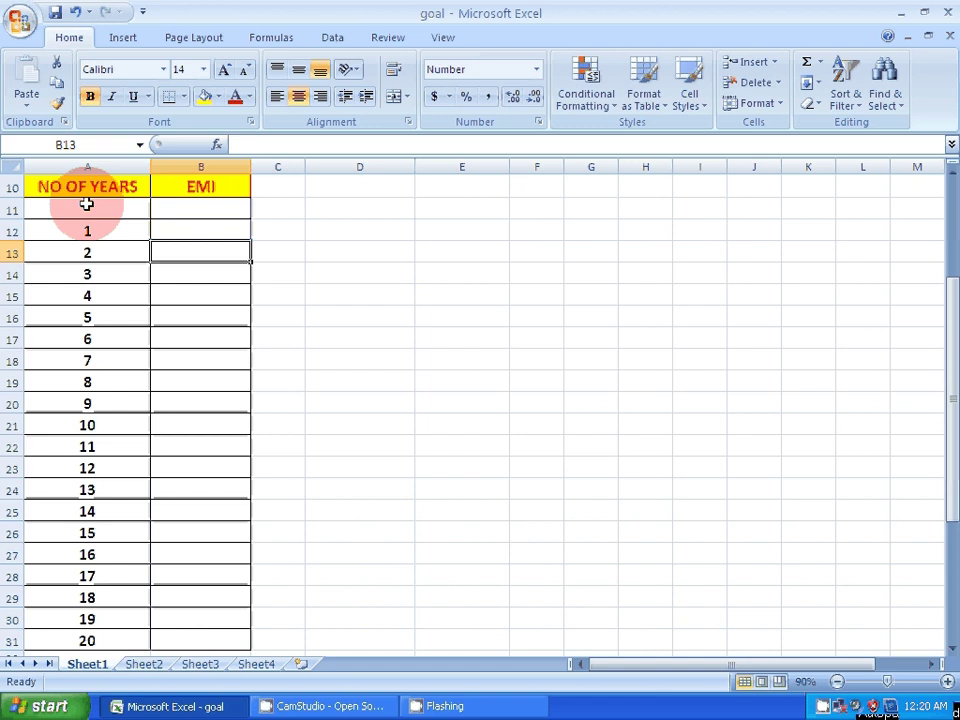
drag(950, 390, 950, 392)
click(199, 208)
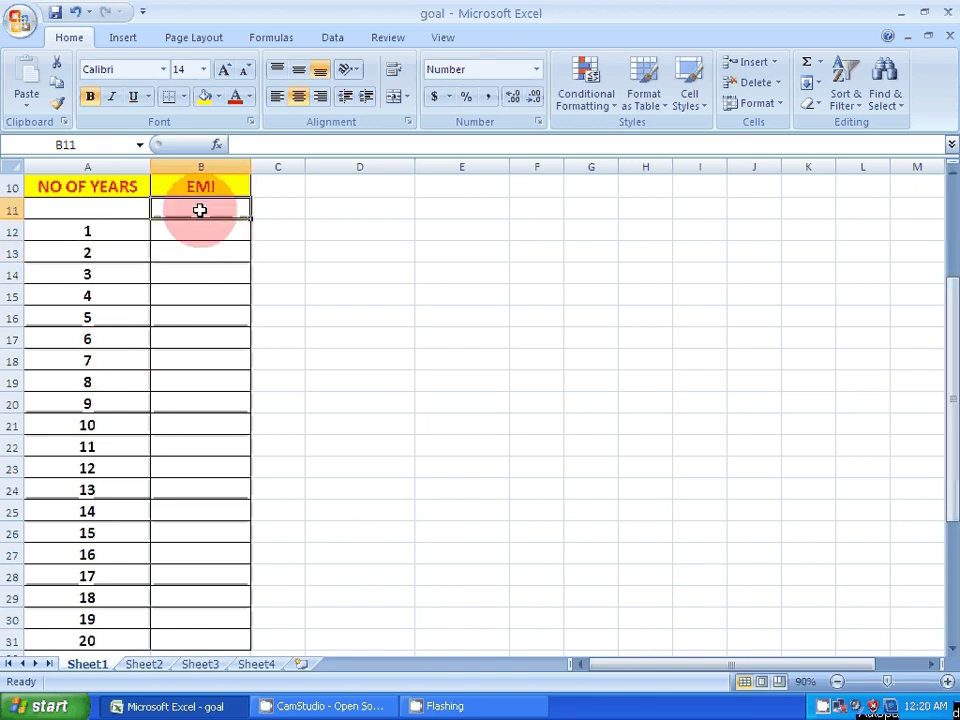
click(95, 212)
drag(86, 231, 82, 636)
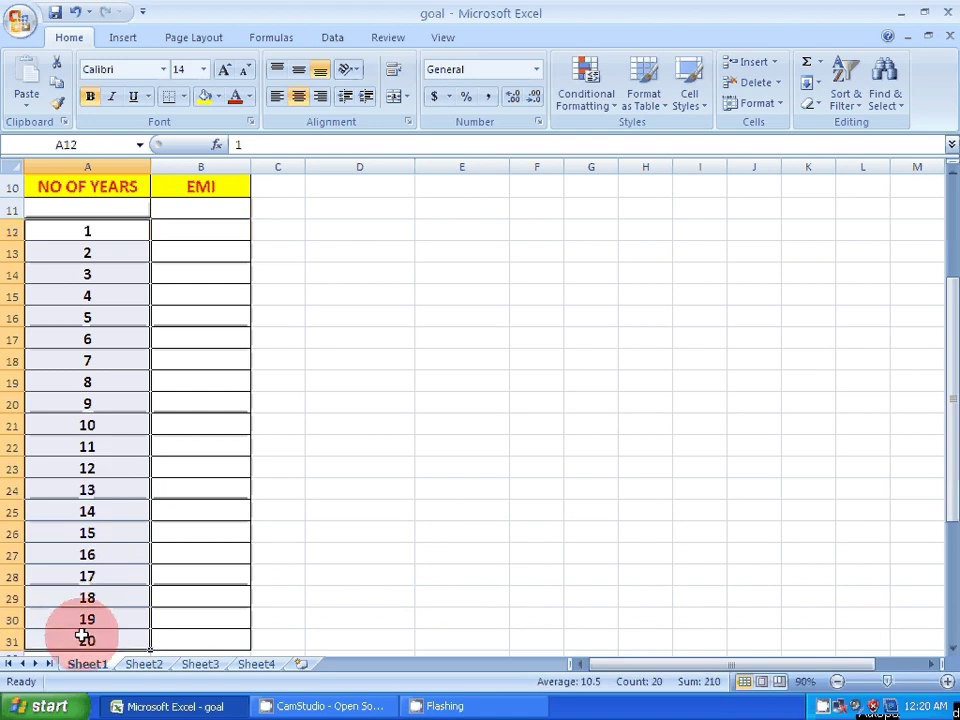
click(100, 210)
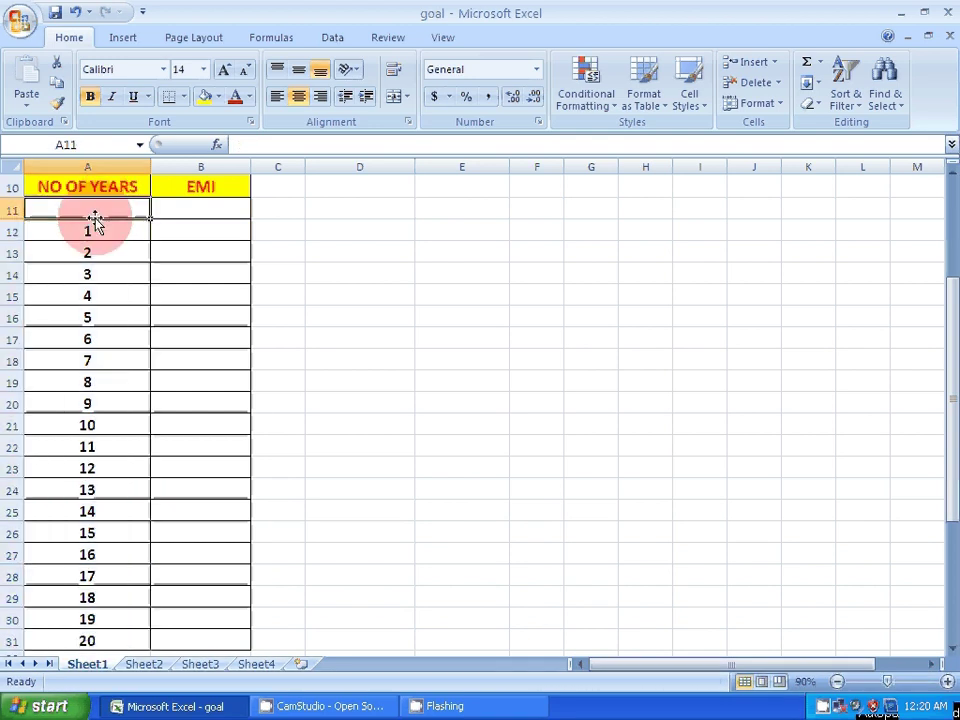
click(185, 210)
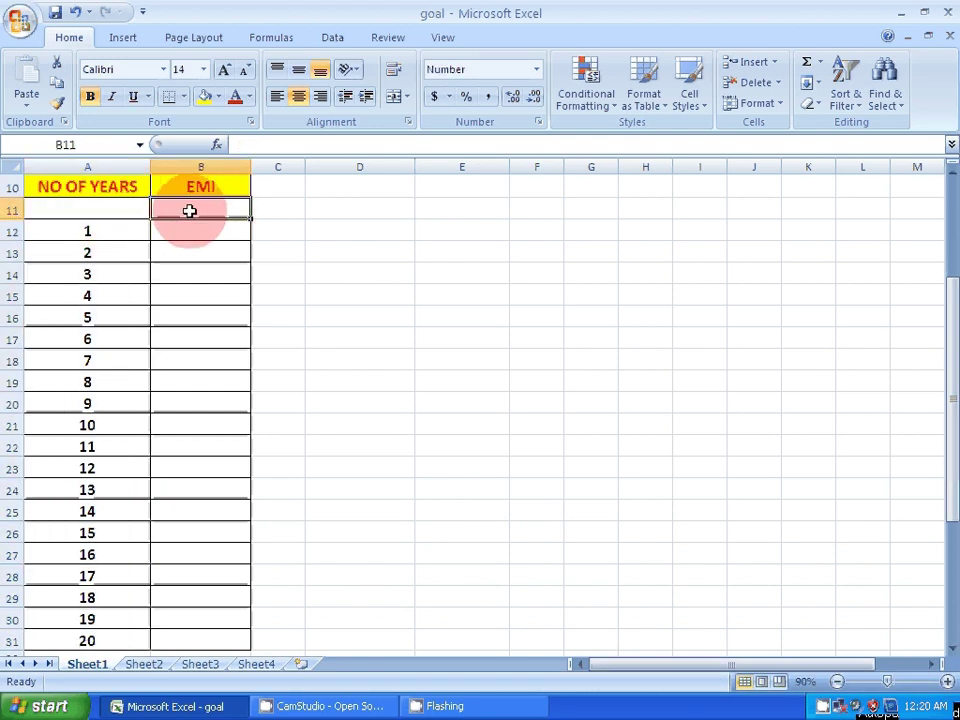
Link cell B11 at the head of the data table's EMI column to the calculated EMI with =B7.
text(=)
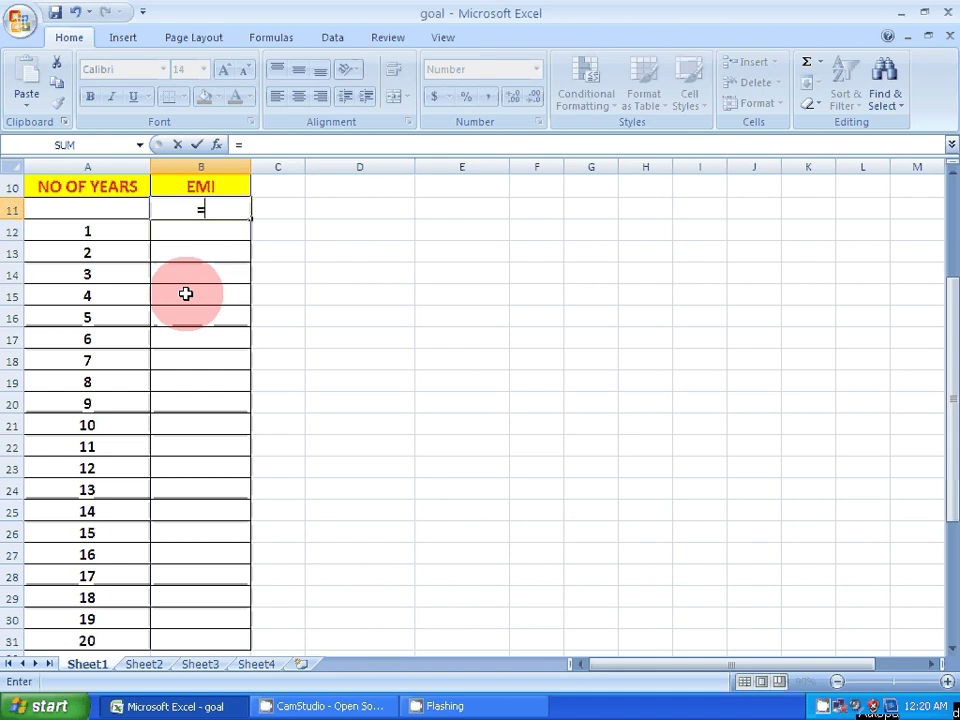
drag(950, 330, 944, 277)
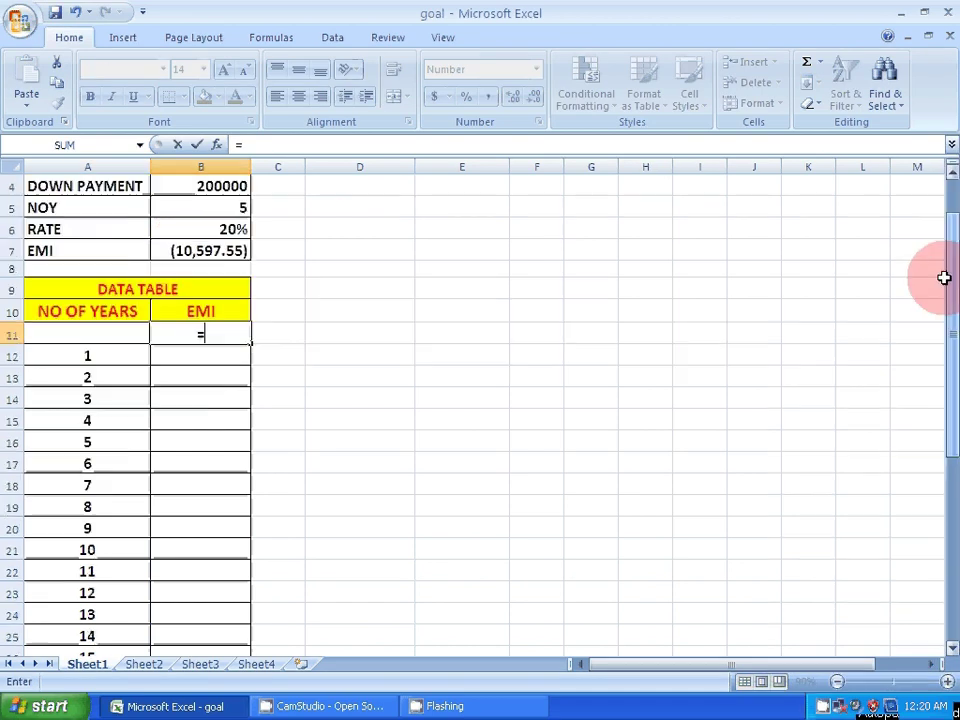
click(229, 251)
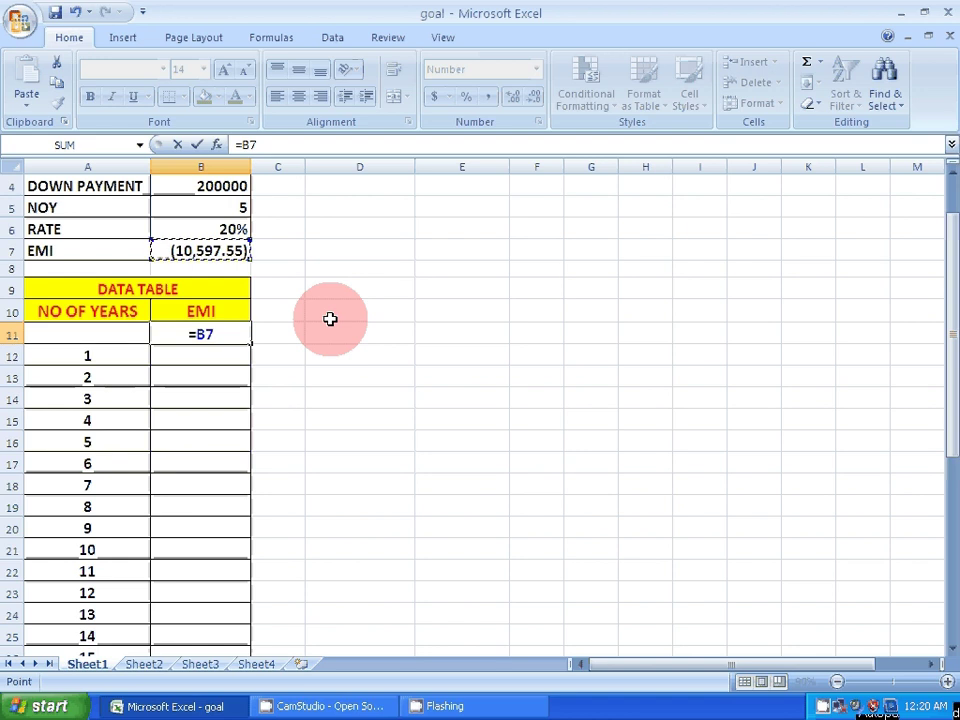
key(Return)
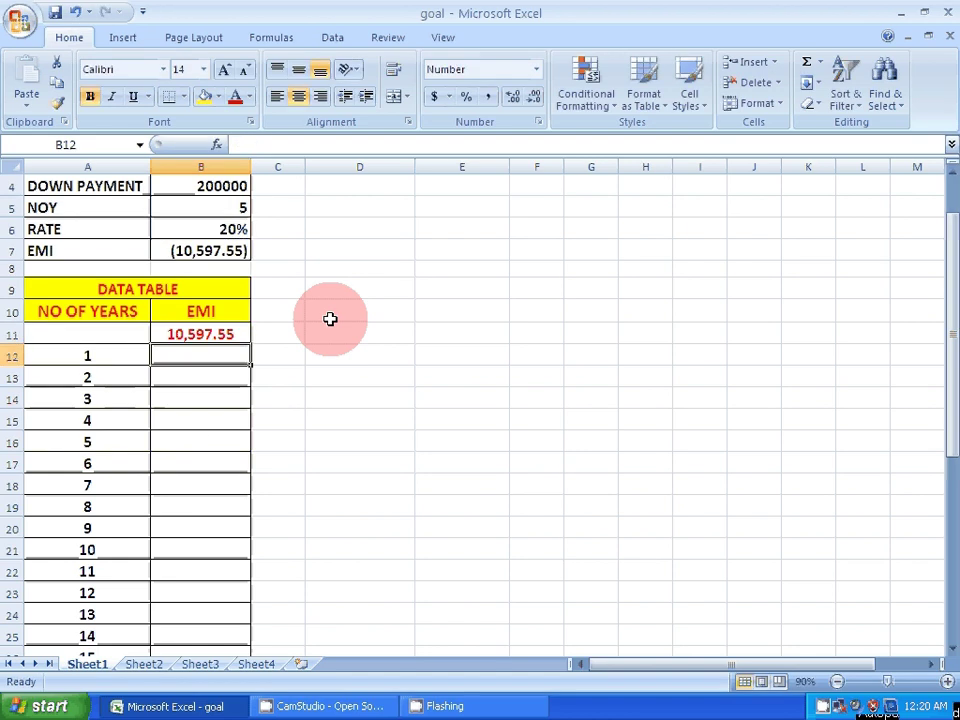
Start a what-if Data Table on the range A11:B31, covering the years and the EMI column.
click(953, 649)
click(953, 649)
click(953, 649)
click(953, 649)
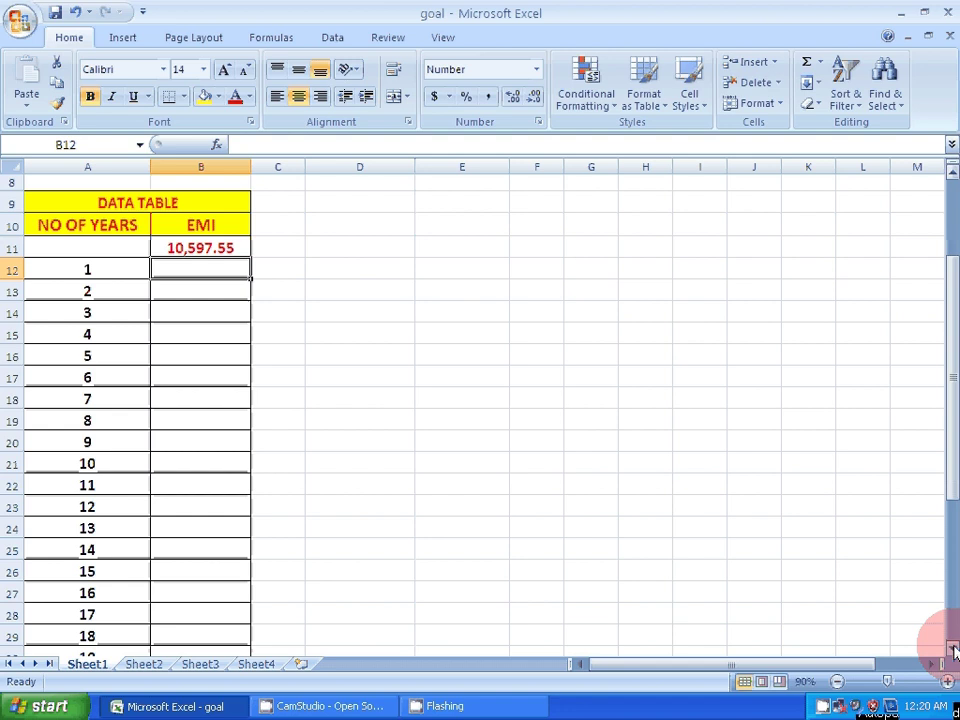
click(86, 240)
drag(86, 240, 182, 621)
drag(953, 345, 953, 311)
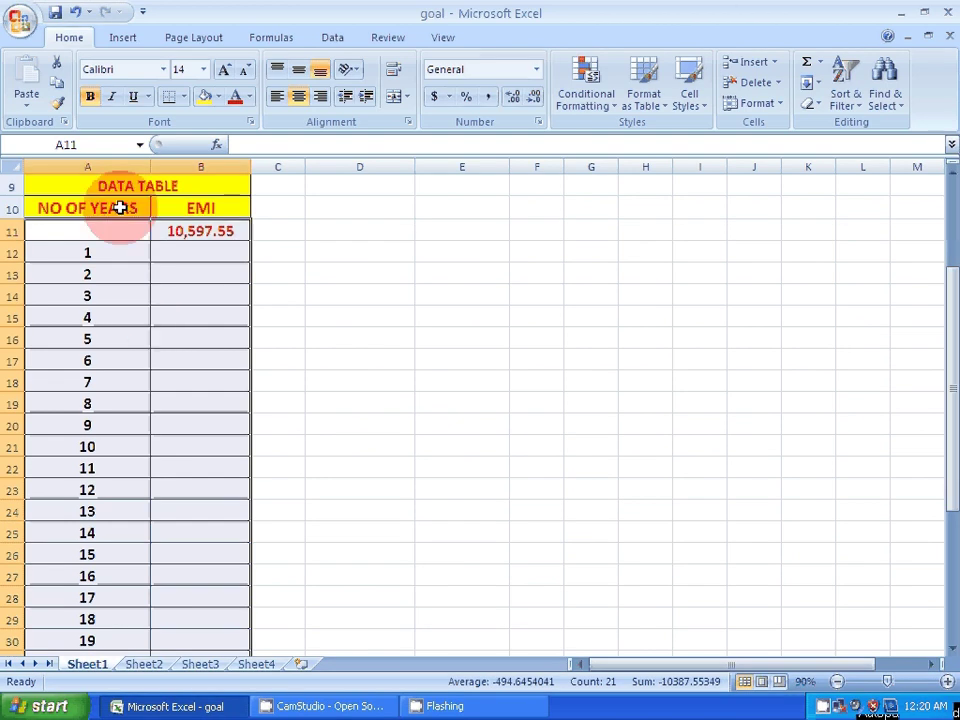
click(334, 39)
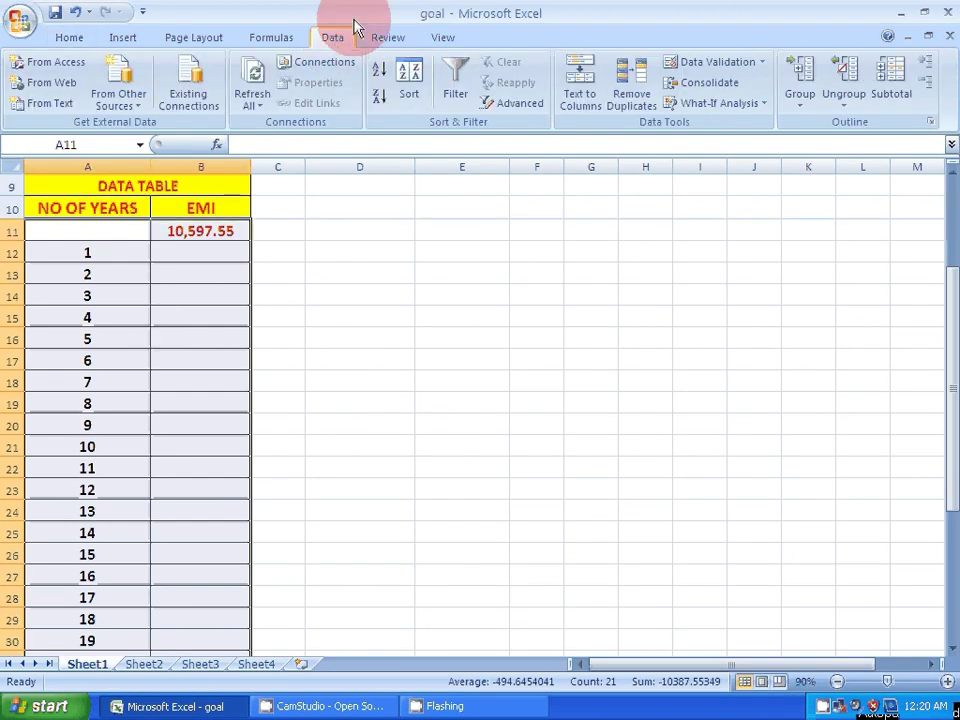
click(748, 106)
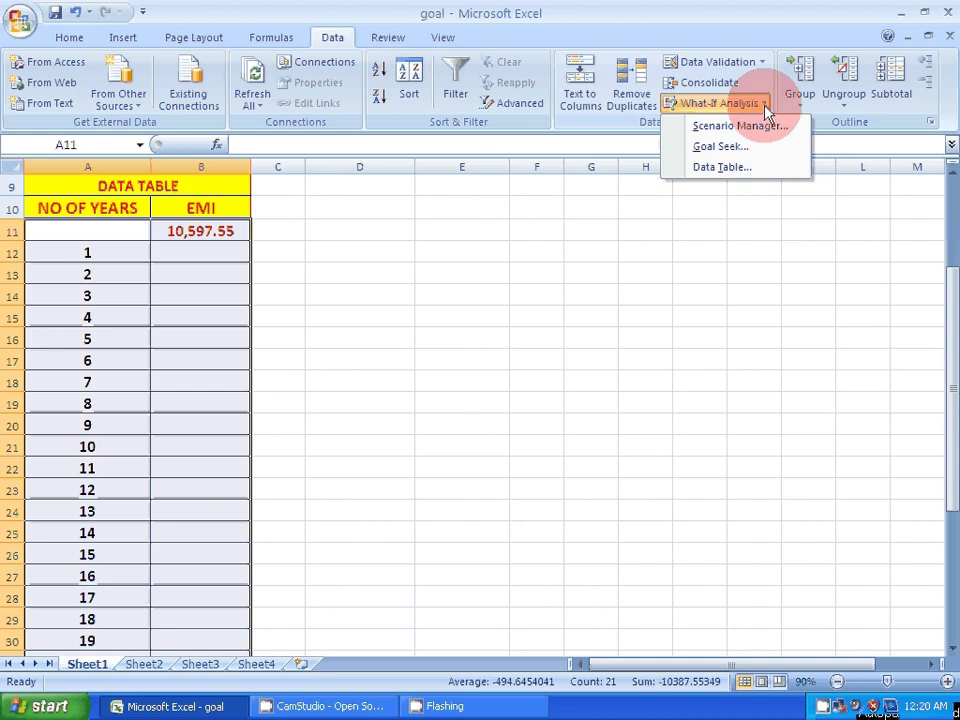
click(735, 168)
drag(498, 317, 522, 250)
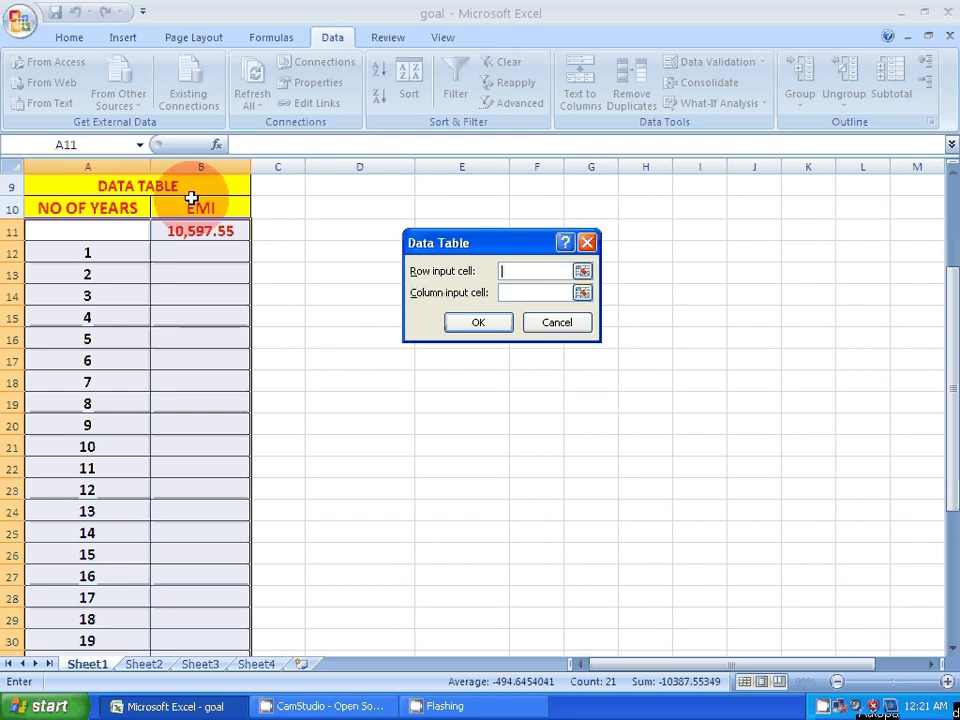
Set the column input cell to $B$5 (NOY), leave the row input cell empty and generate the data table.
click(521, 296)
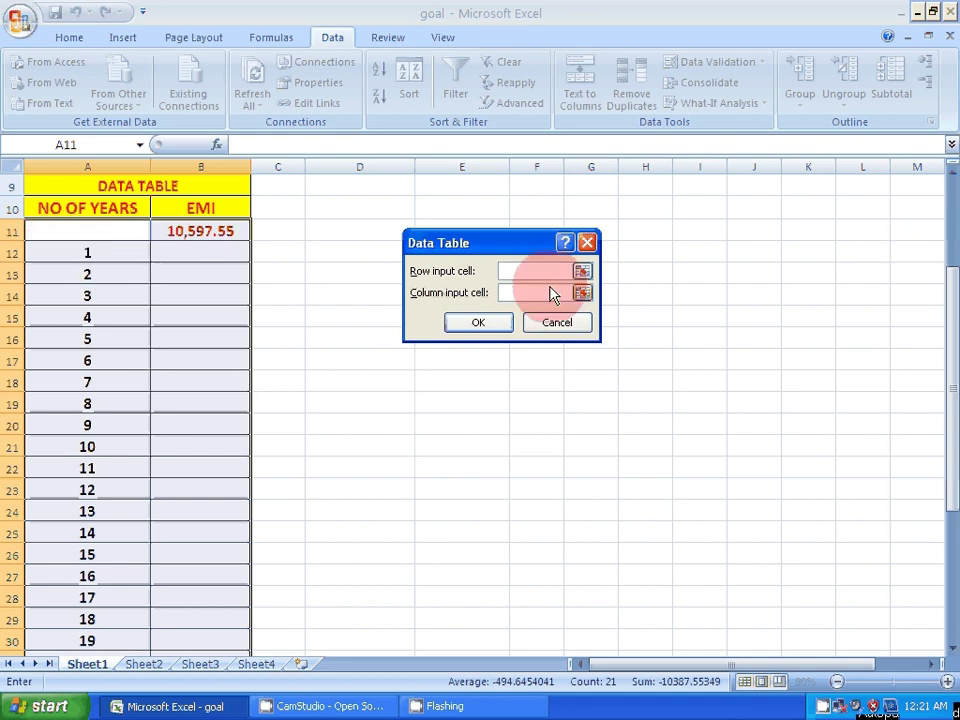
click(522, 270)
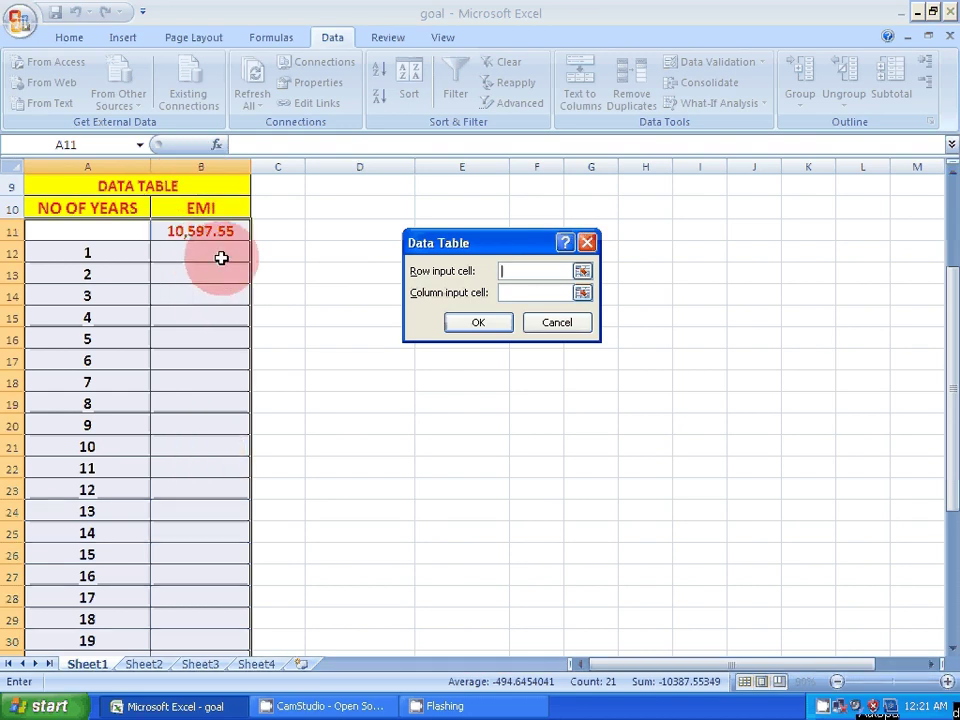
click(520, 294)
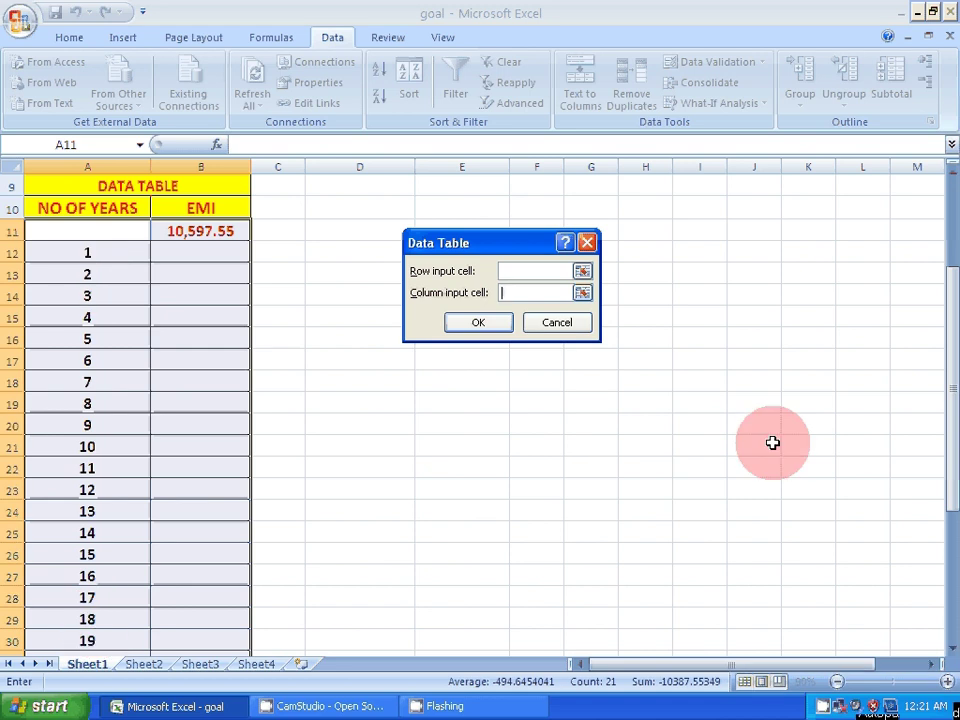
drag(943, 300, 943, 205)
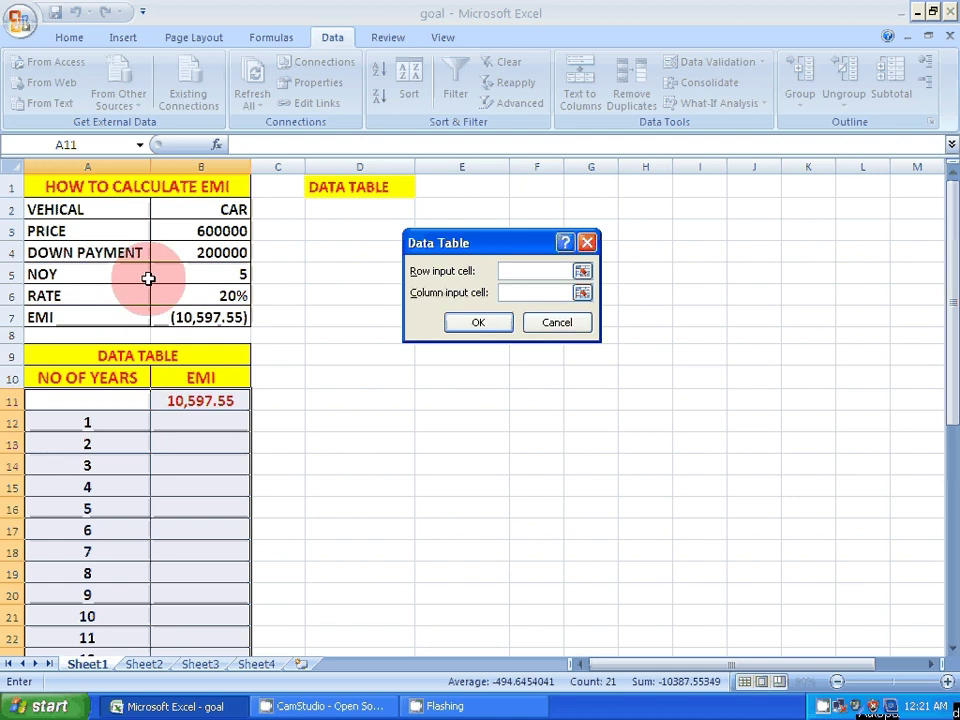
click(237, 277)
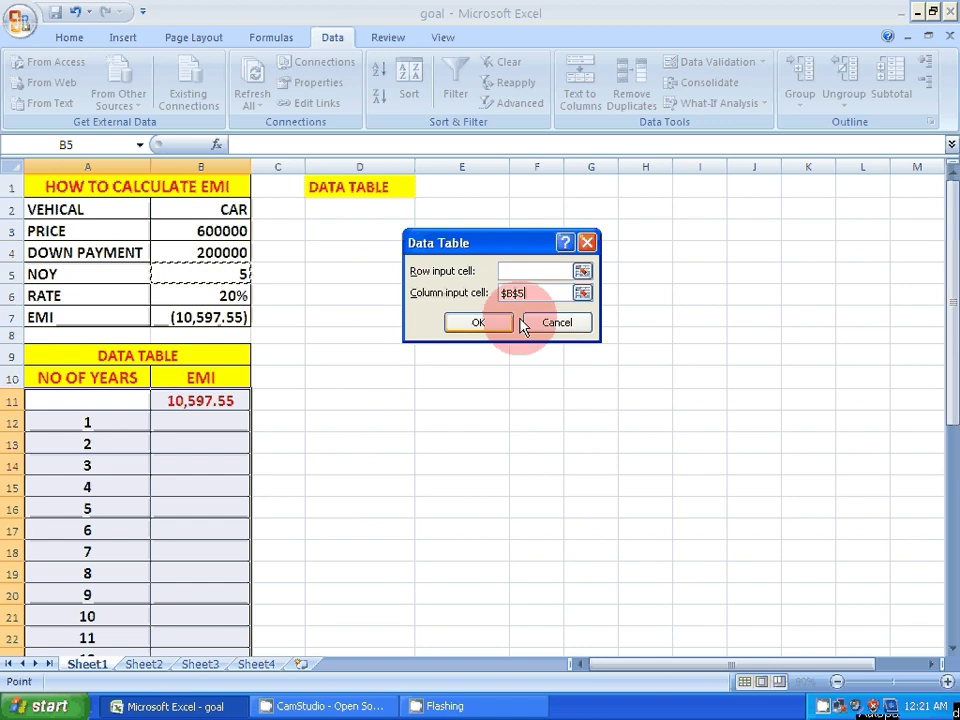
click(480, 325)
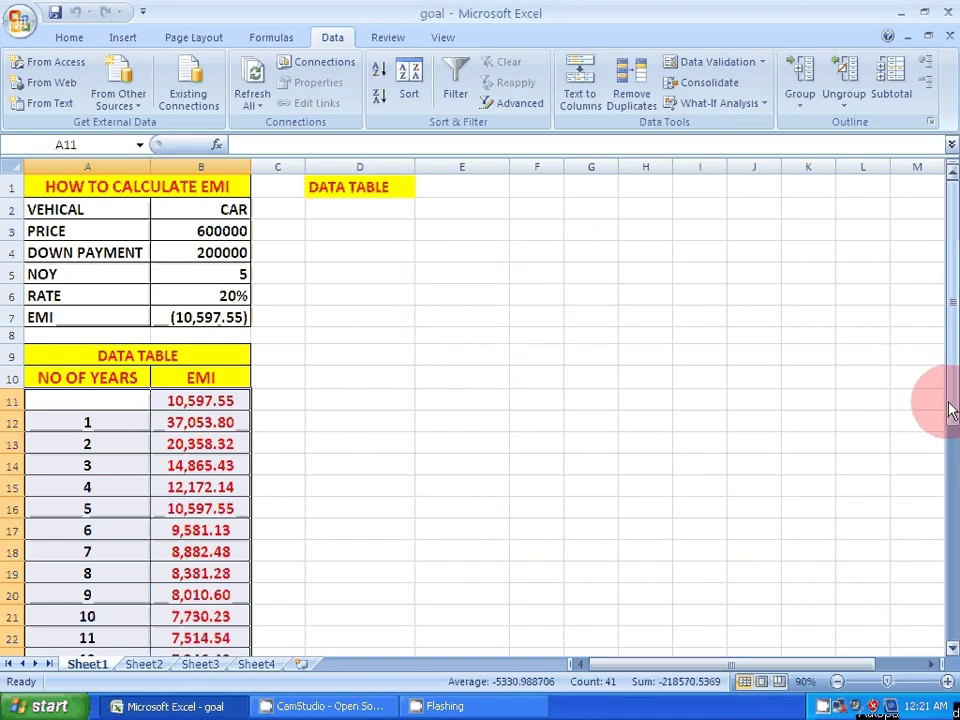
Review the EMI results in the data table, checking the rows for 1, 2 and 5 years against the loan inputs.
click(952, 648)
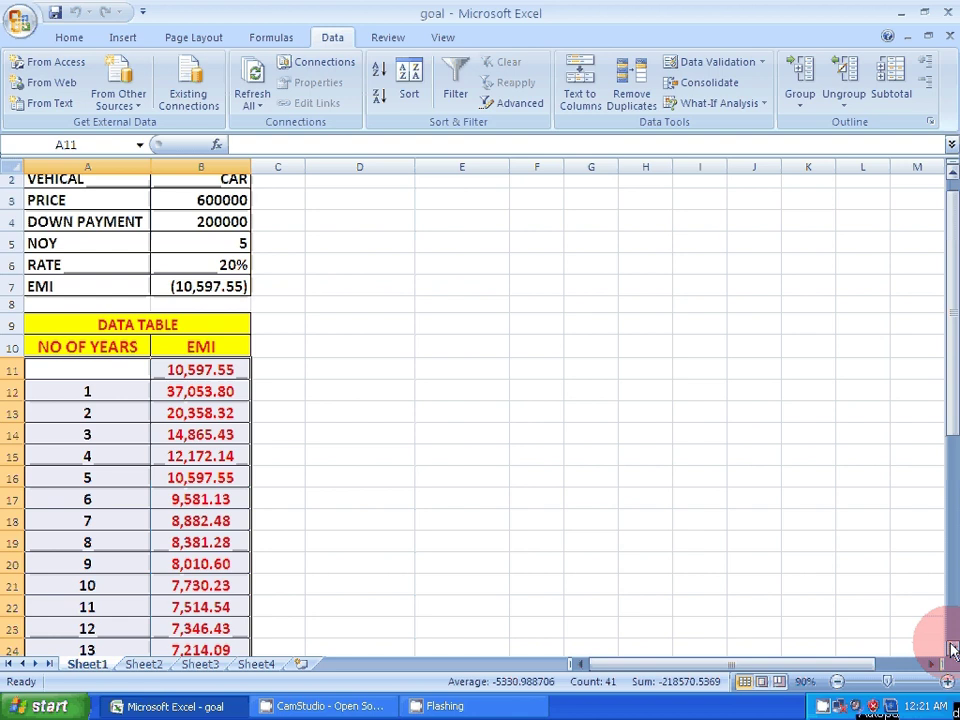
click(952, 648)
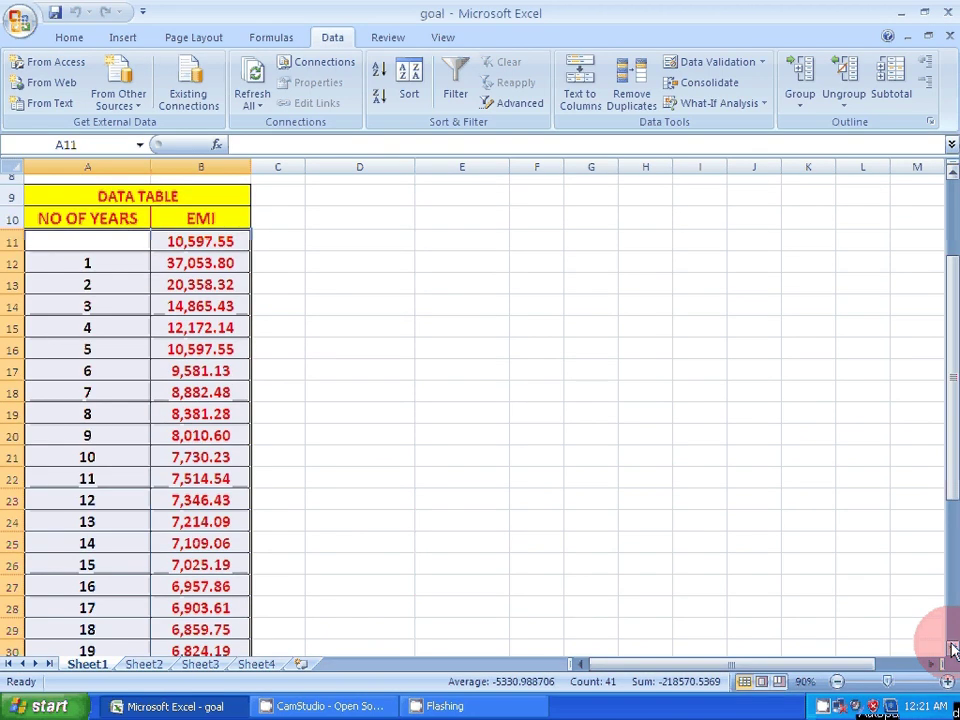
click(952, 649)
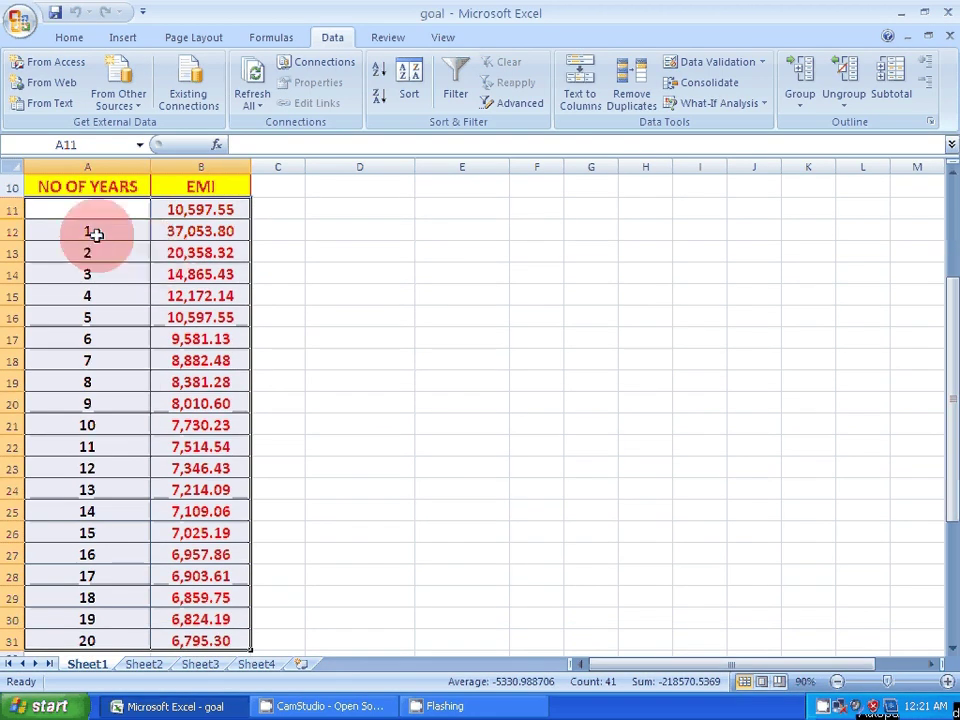
drag(94, 235, 200, 238)
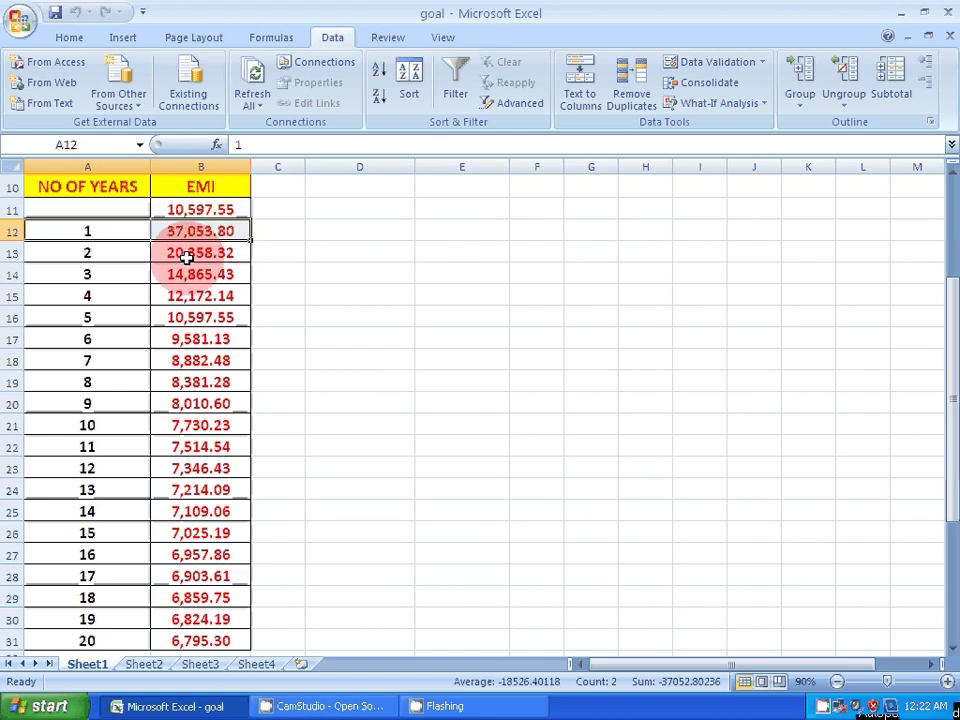
drag(104, 258, 190, 262)
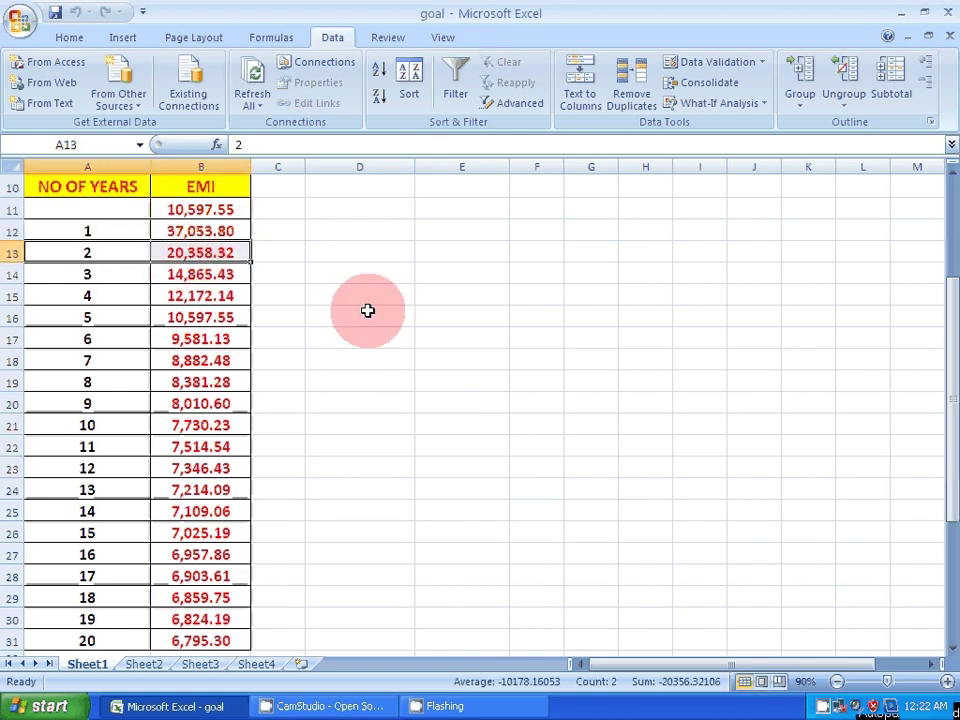
drag(100, 318, 176, 317)
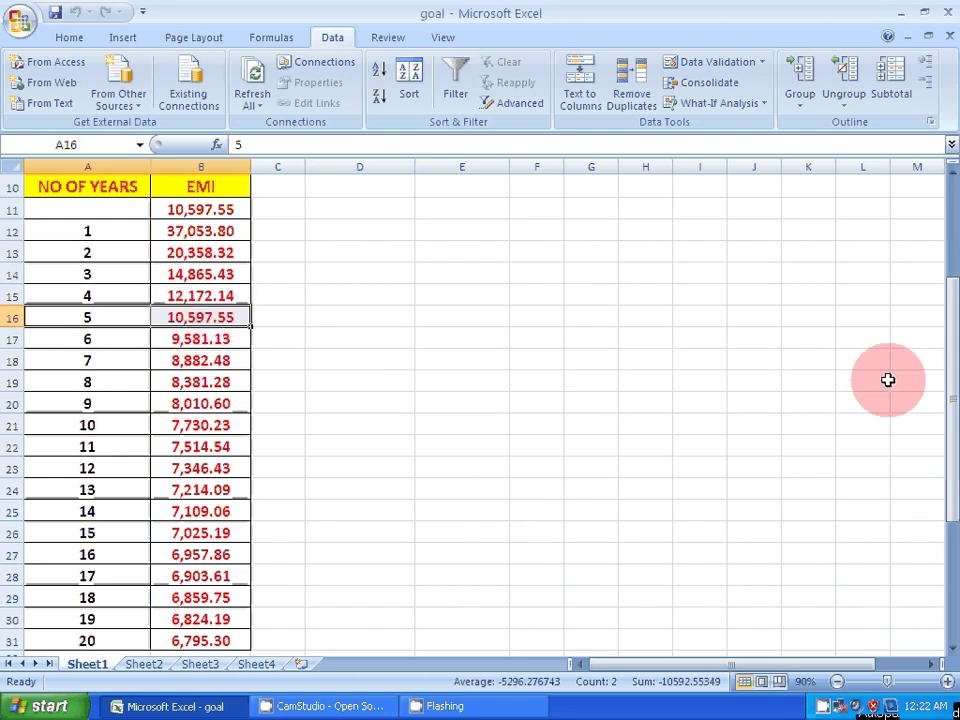
drag(943, 428, 945, 383)
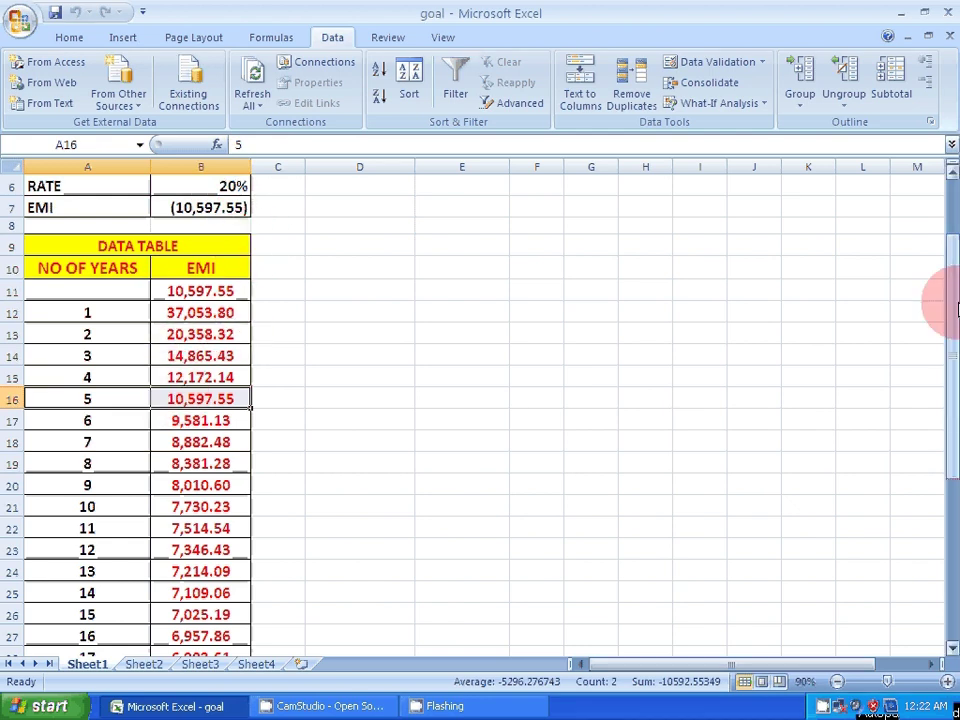
drag(955, 308, 950, 335)
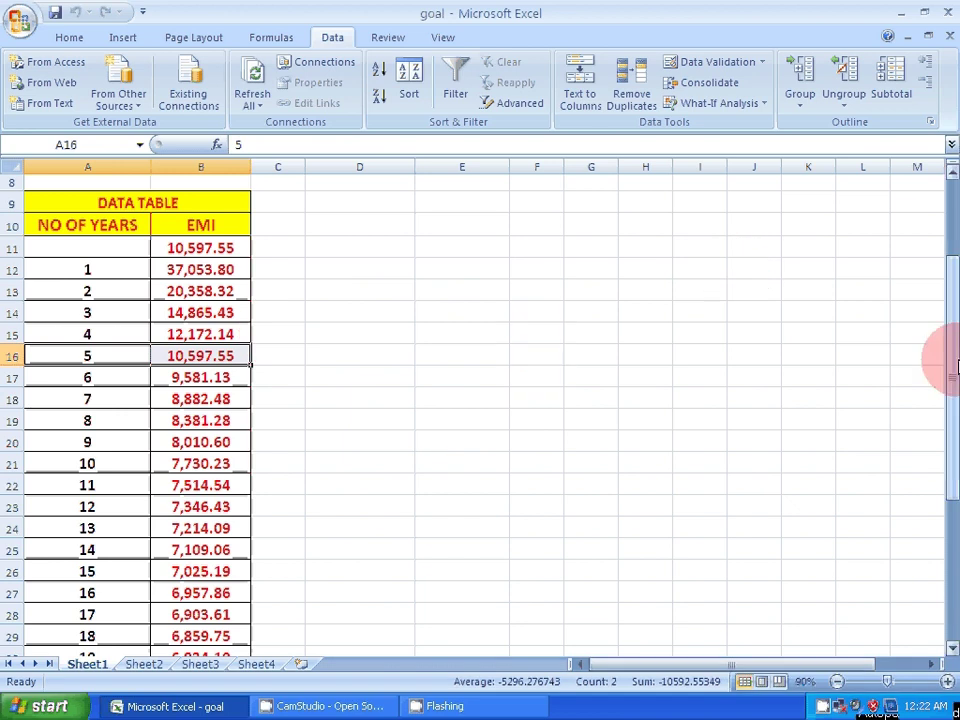
drag(953, 360, 952, 260)
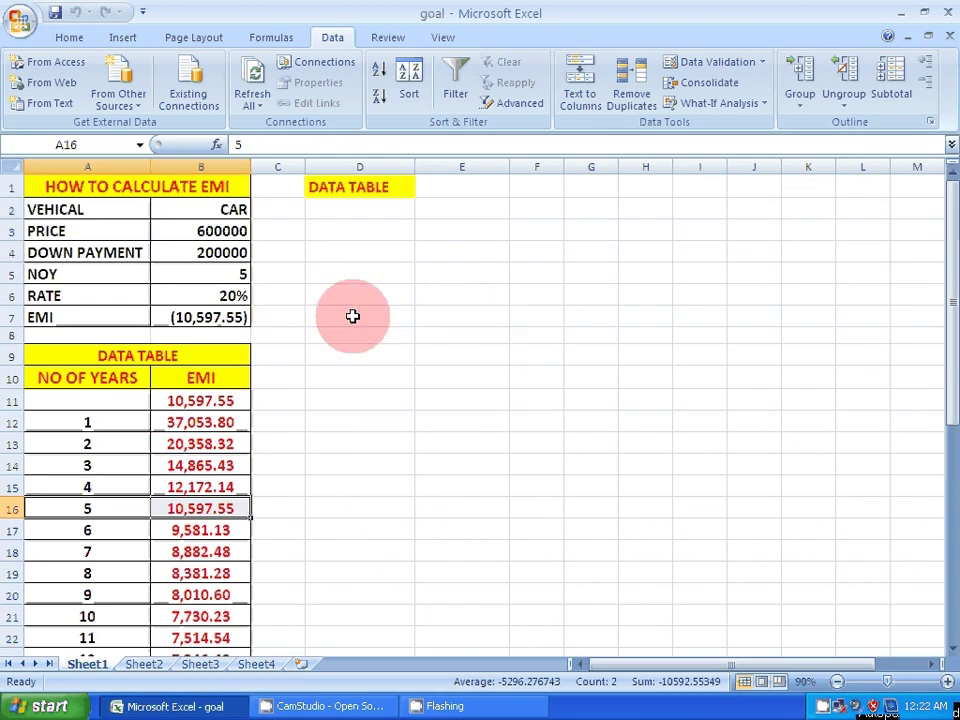
click(410, 230)
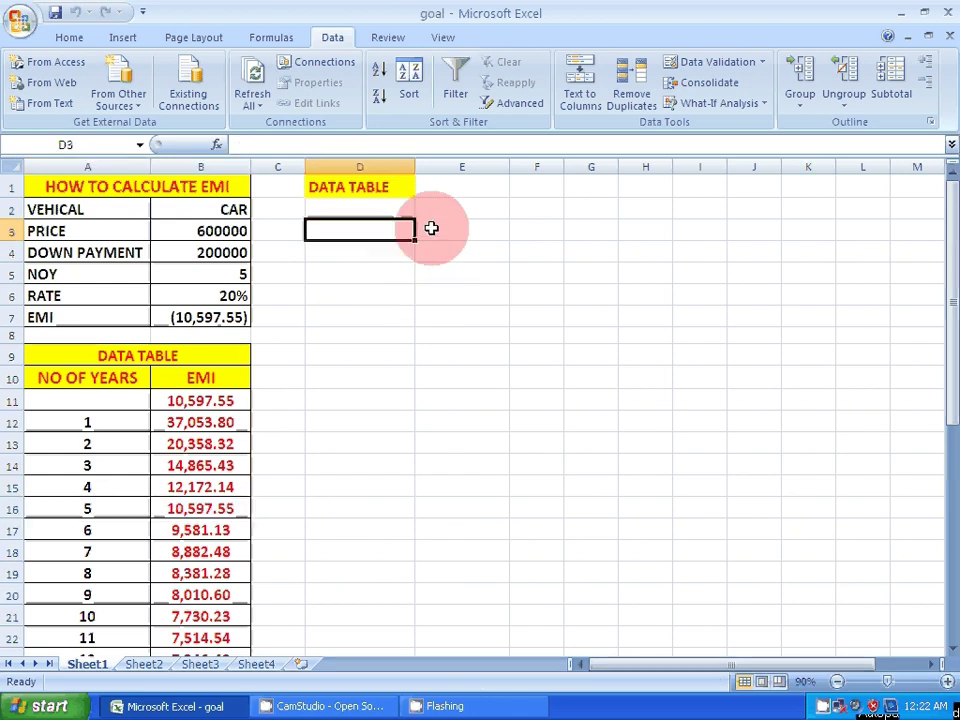
click(480, 210)
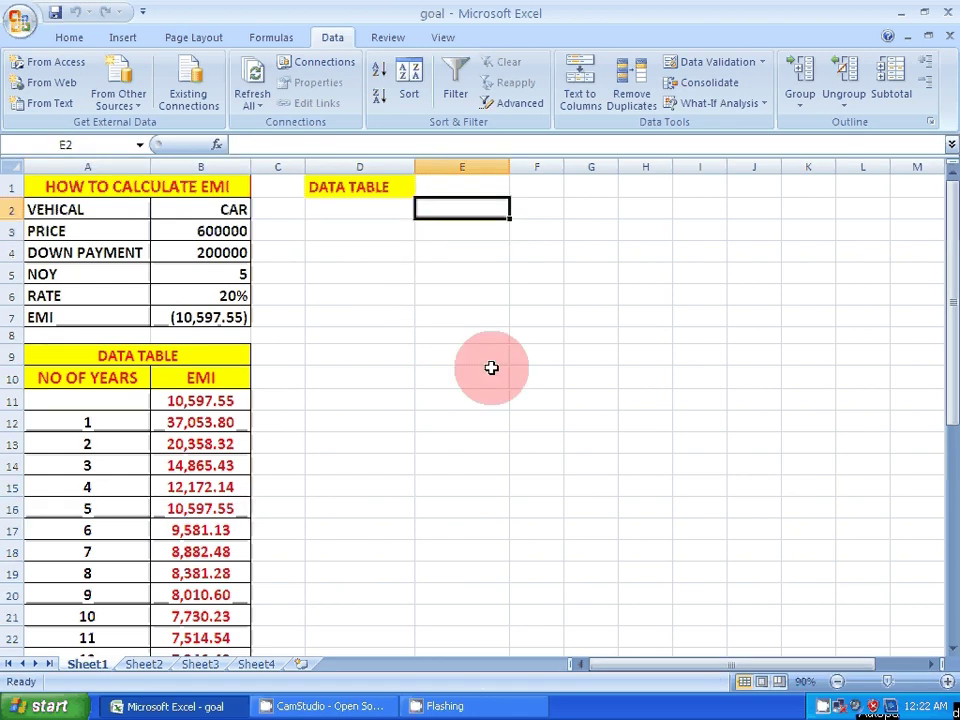
text(P)
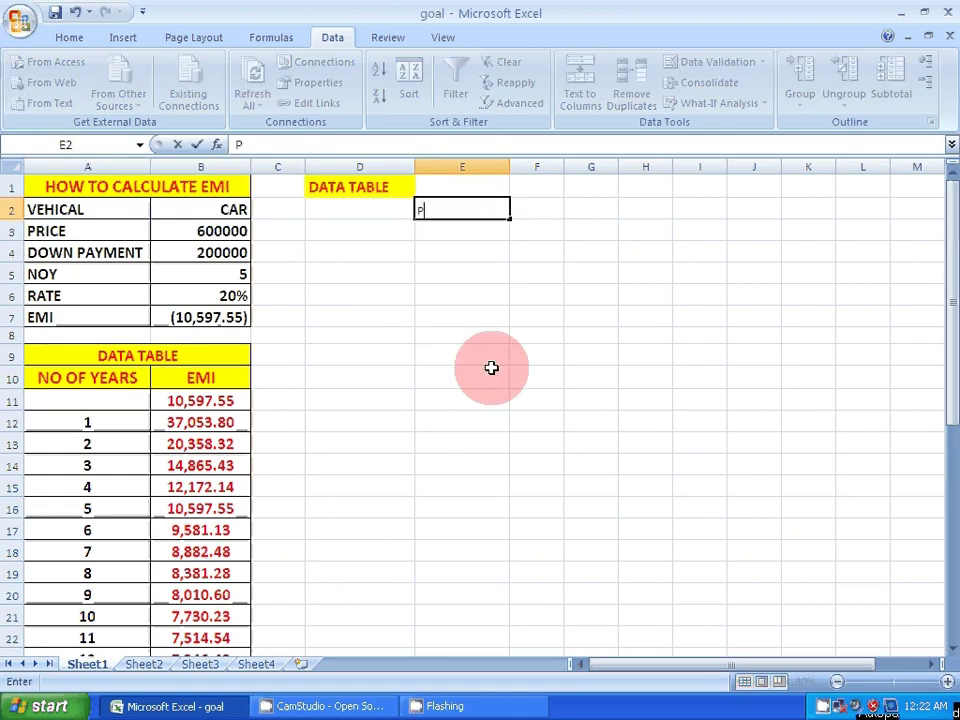
key(BackSpace)
text(PV)
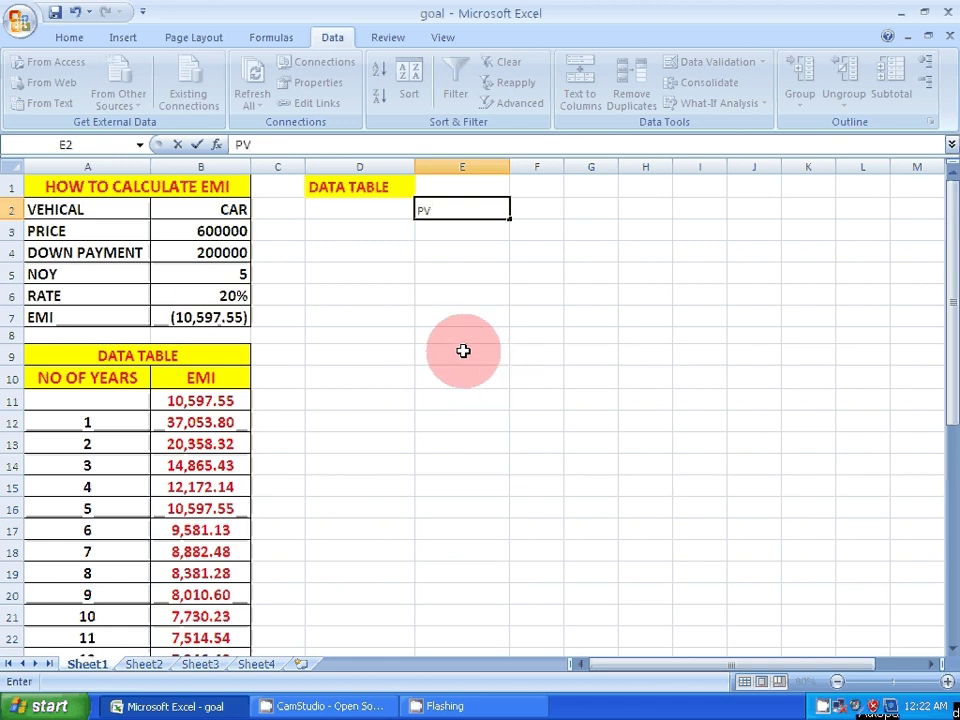
text(())
key(BackSpace)
key(BackSpace)
key(BackSpace)
key(BackSpace)
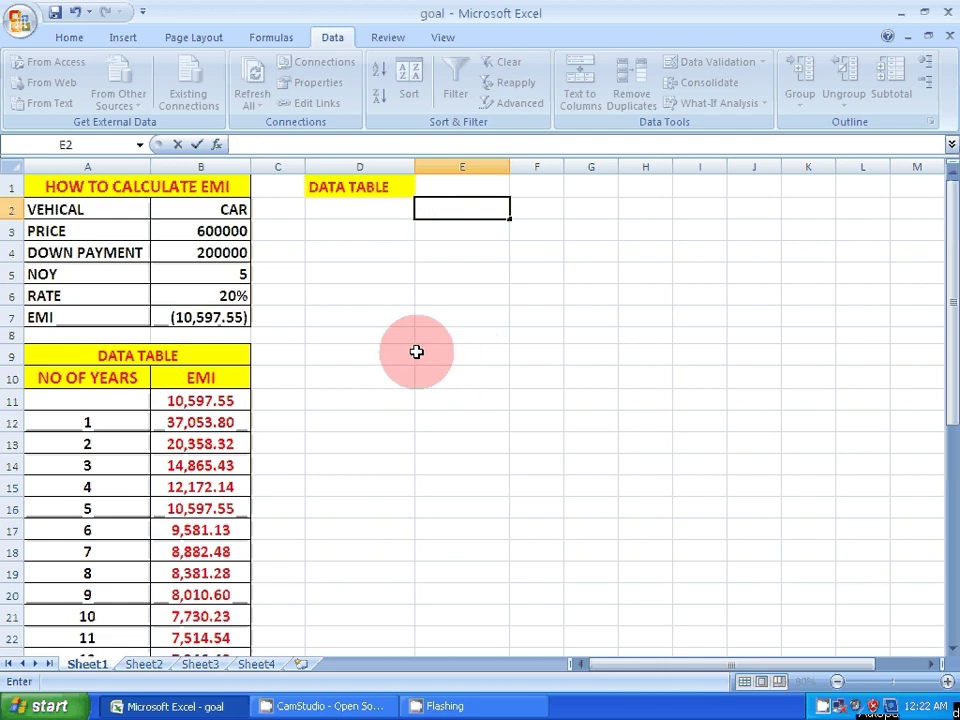
Examine the RATE, NOY and PMT inputs of the PV() example in A37:B39.
drag(952, 364, 945, 615)
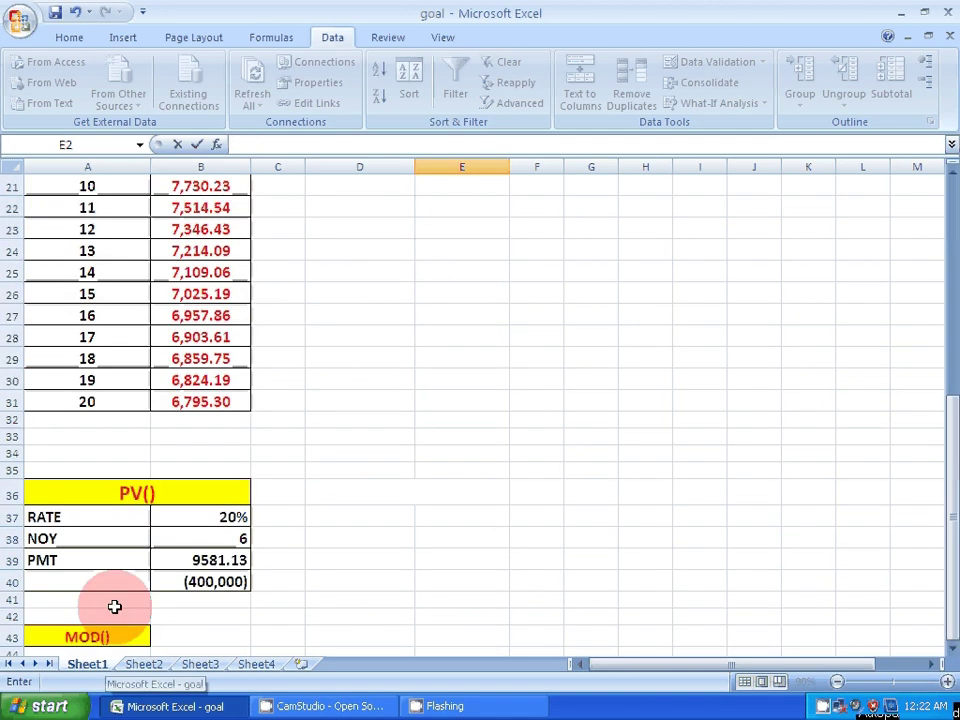
click(645, 559)
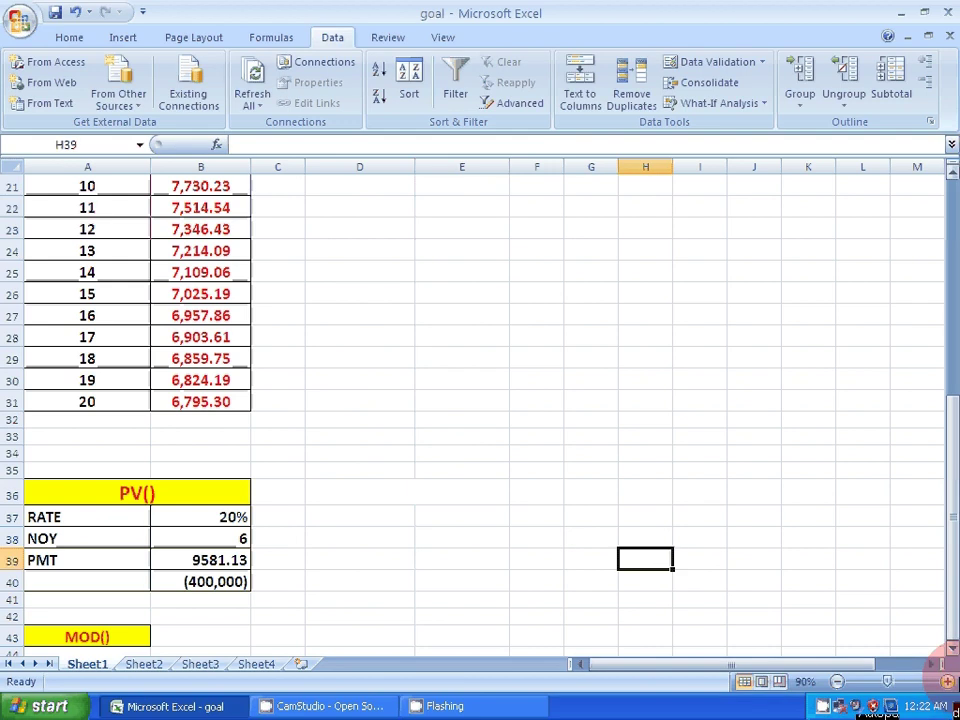
scroll(942, 669, up, 2)
drag(782, 667, 720, 668)
drag(77, 546, 288, 535)
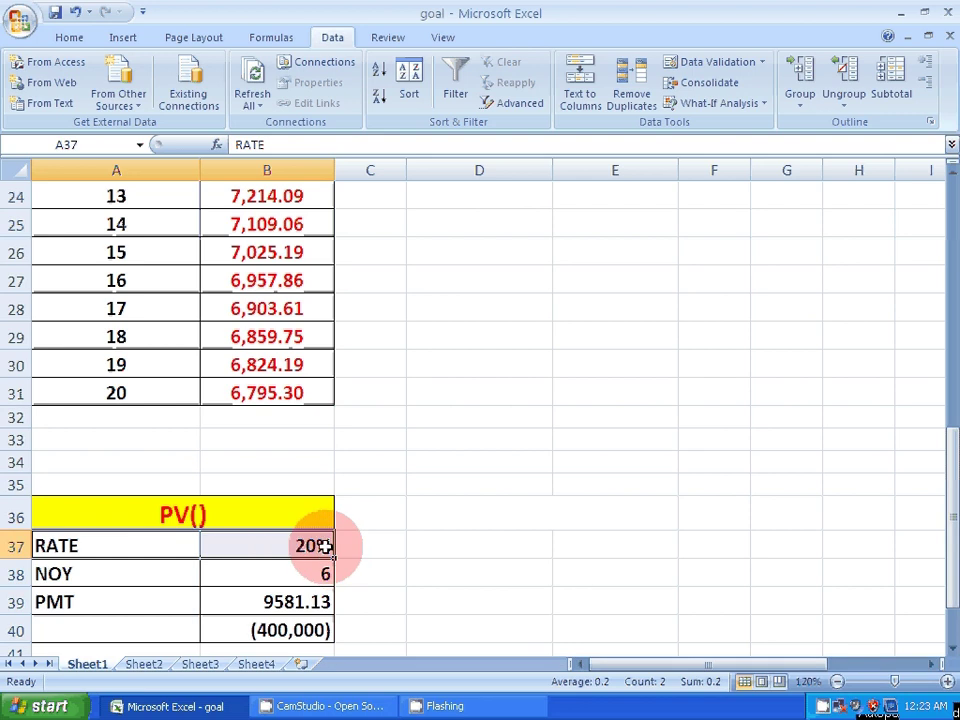
click(173, 578)
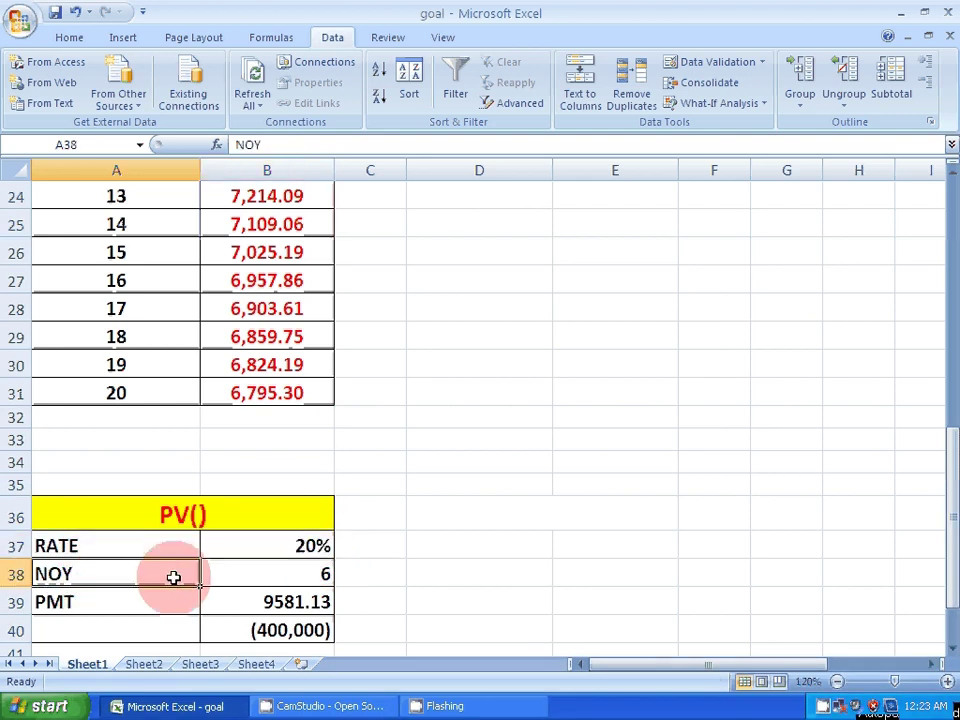
drag(173, 578, 327, 570)
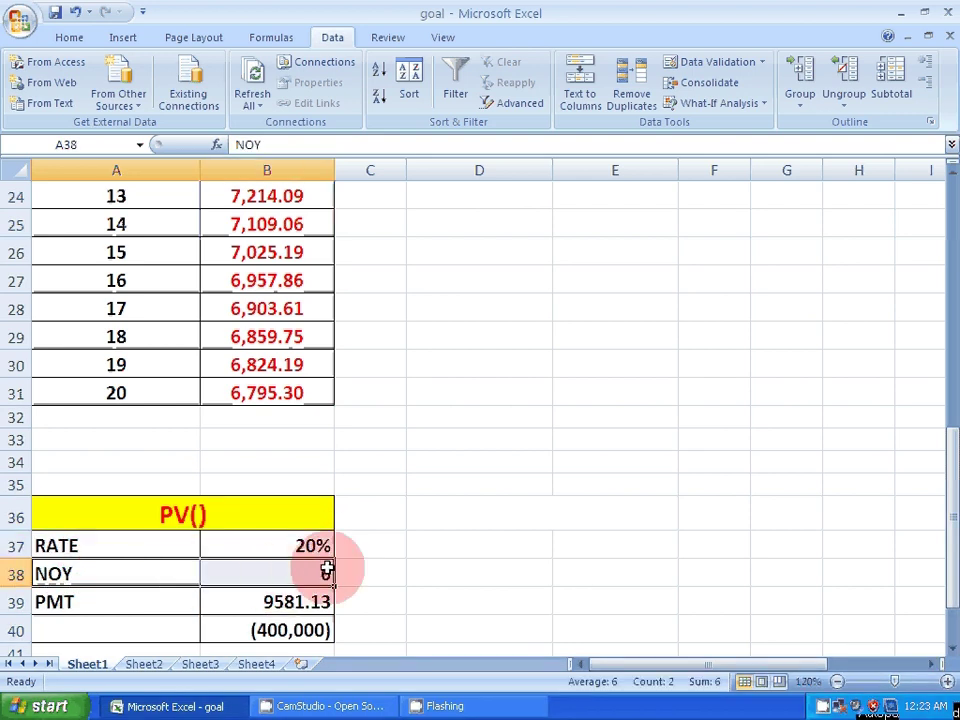
click(324, 572)
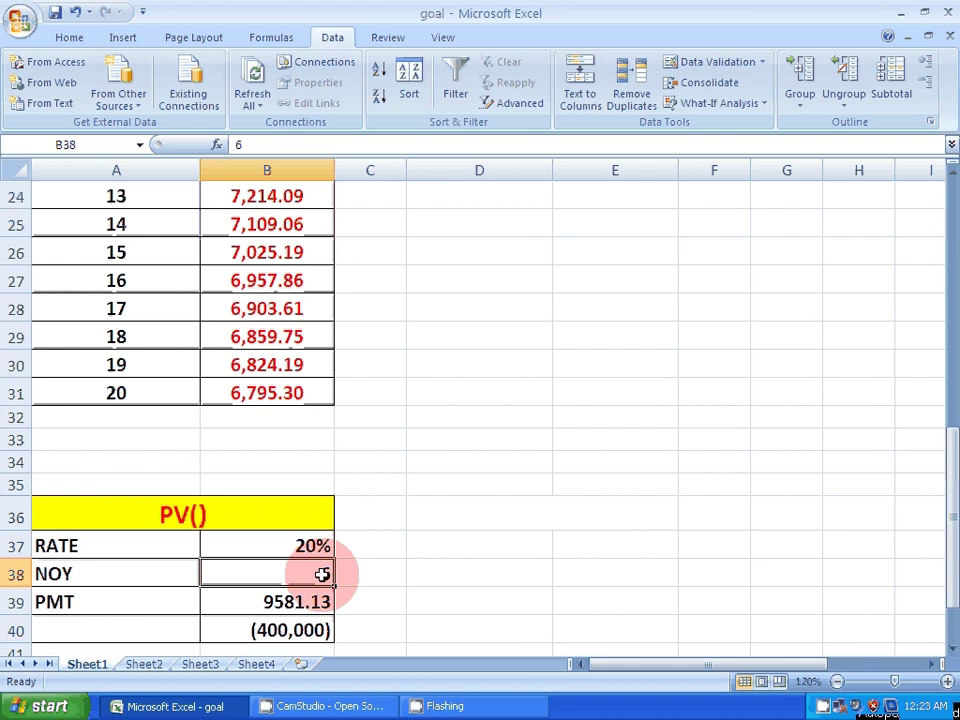
click(121, 601)
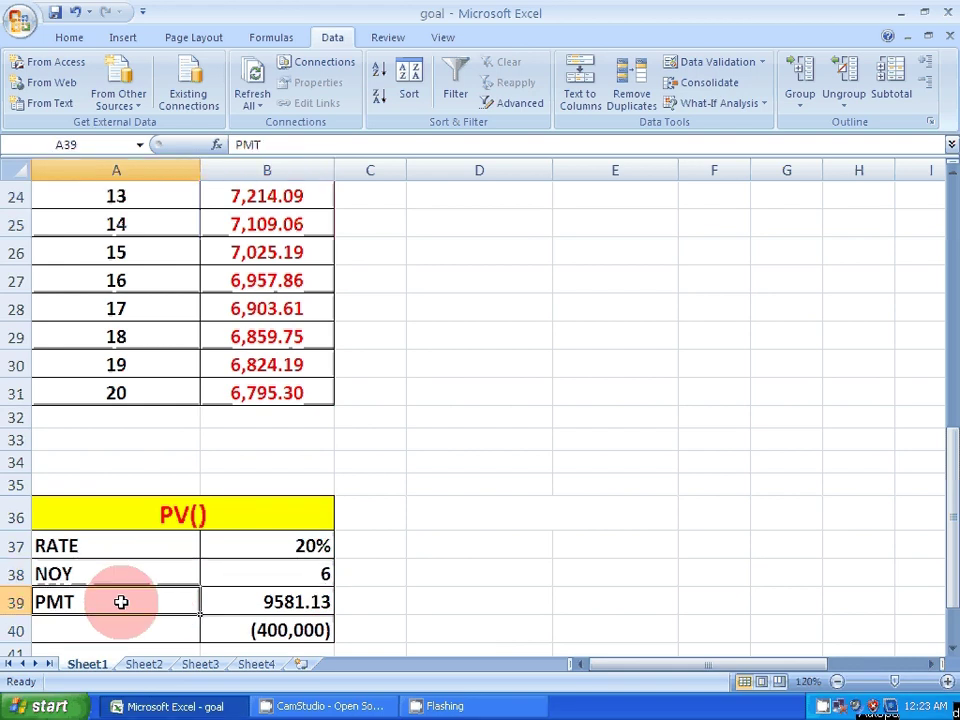
click(269, 603)
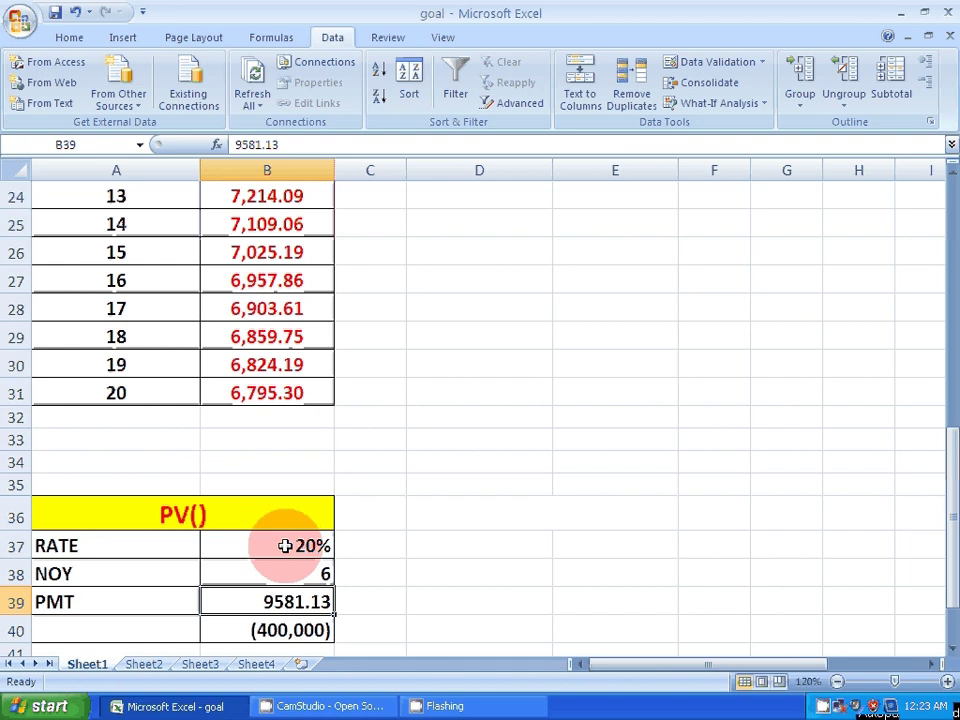
Clear the PV formula from cell B40 and check the car's PRICE and DOWN PAYMENT in the EMI table.
click(325, 626)
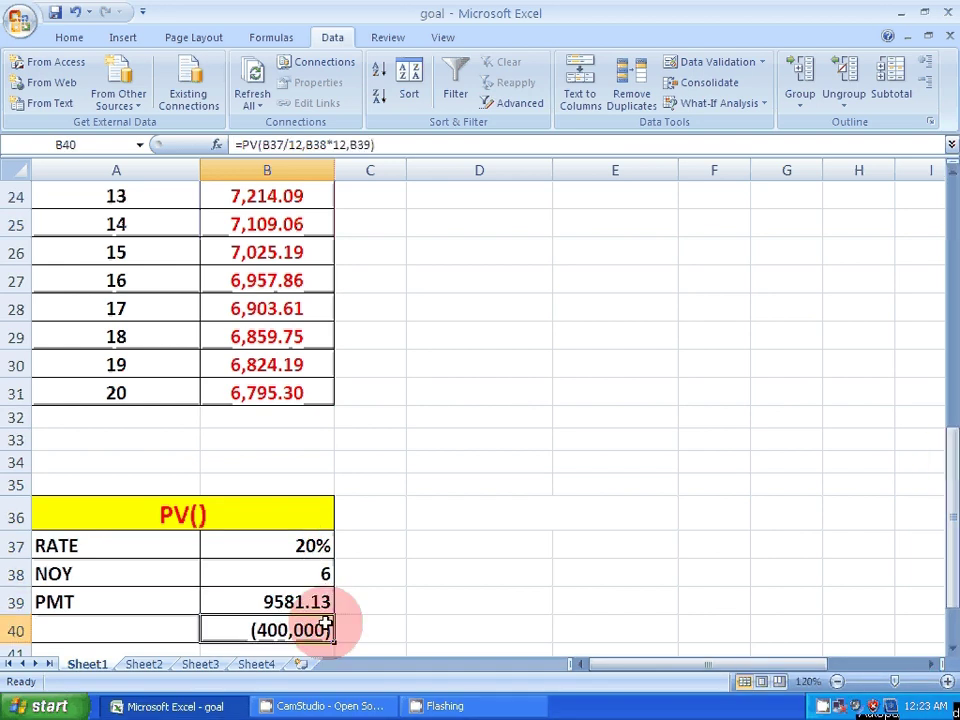
key(Delete)
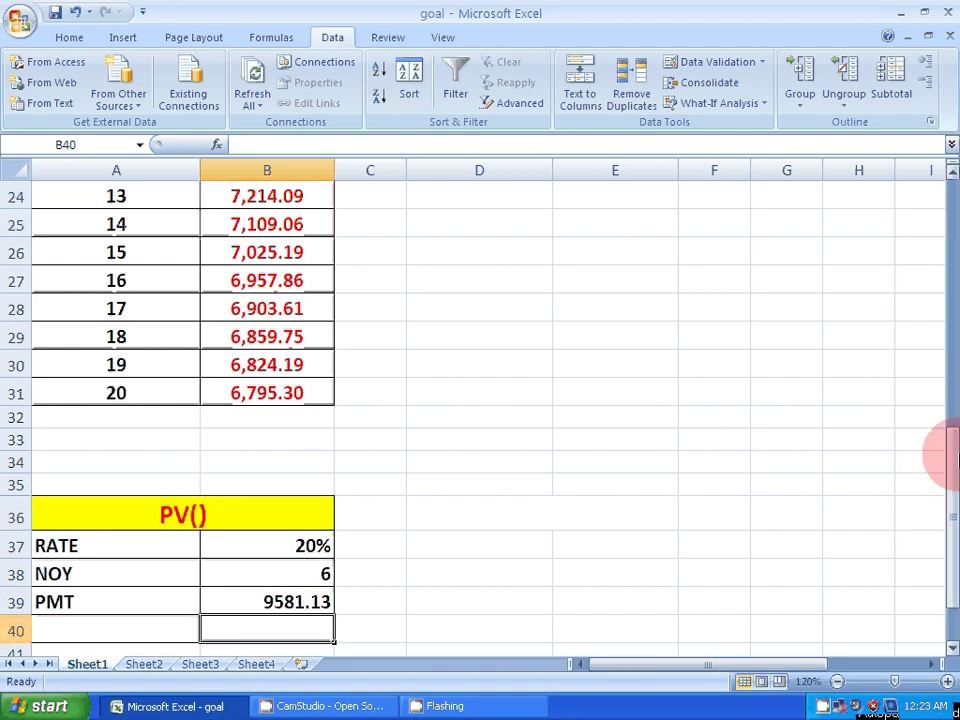
drag(940, 455, 943, 200)
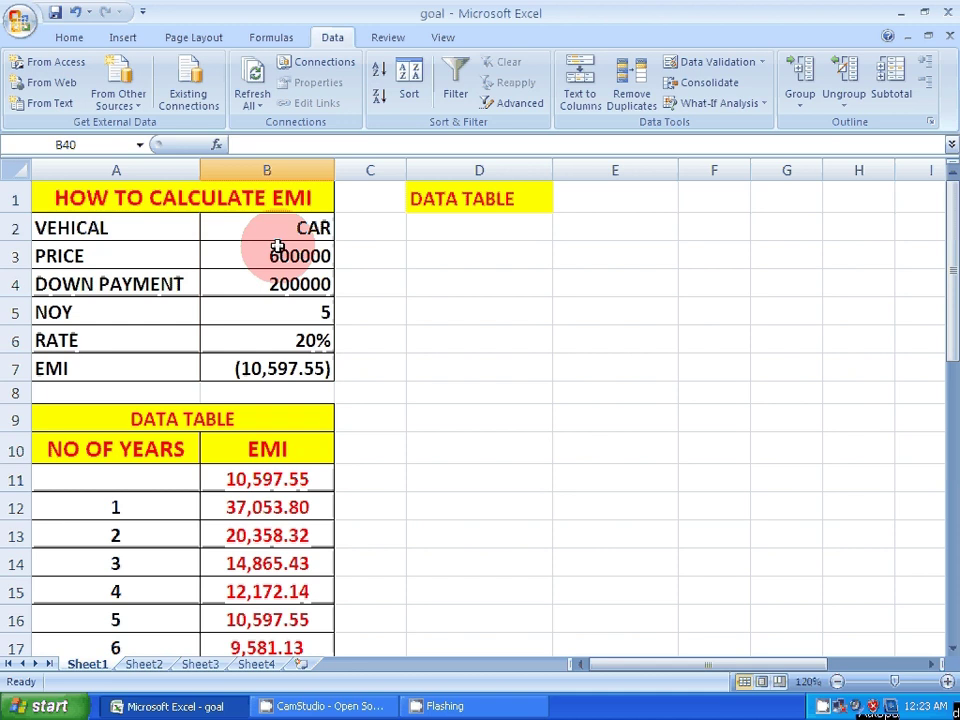
click(309, 256)
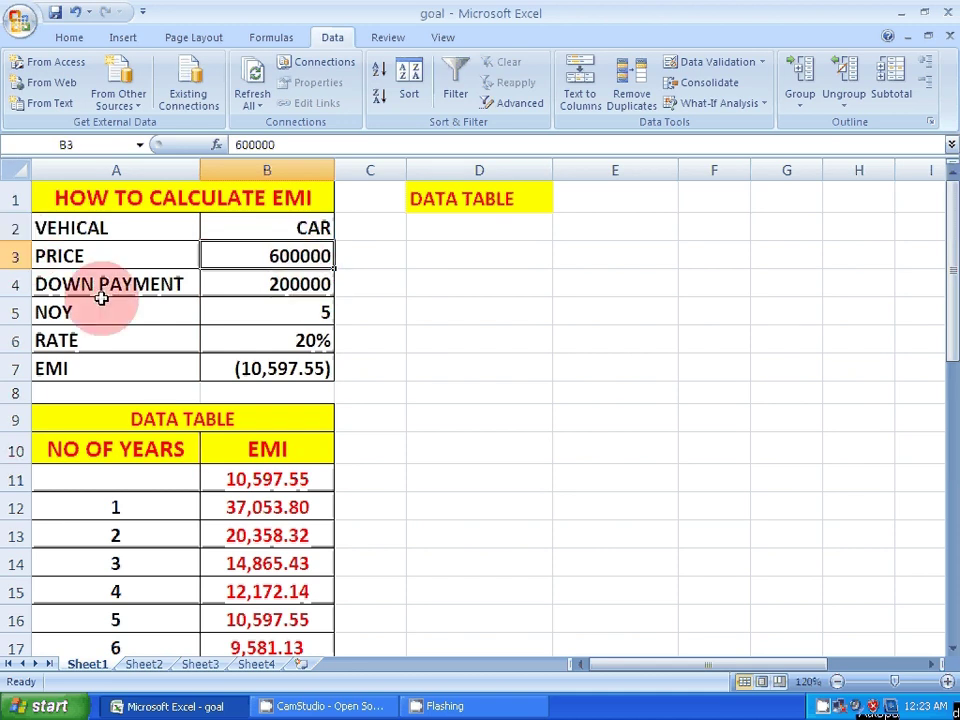
click(316, 280)
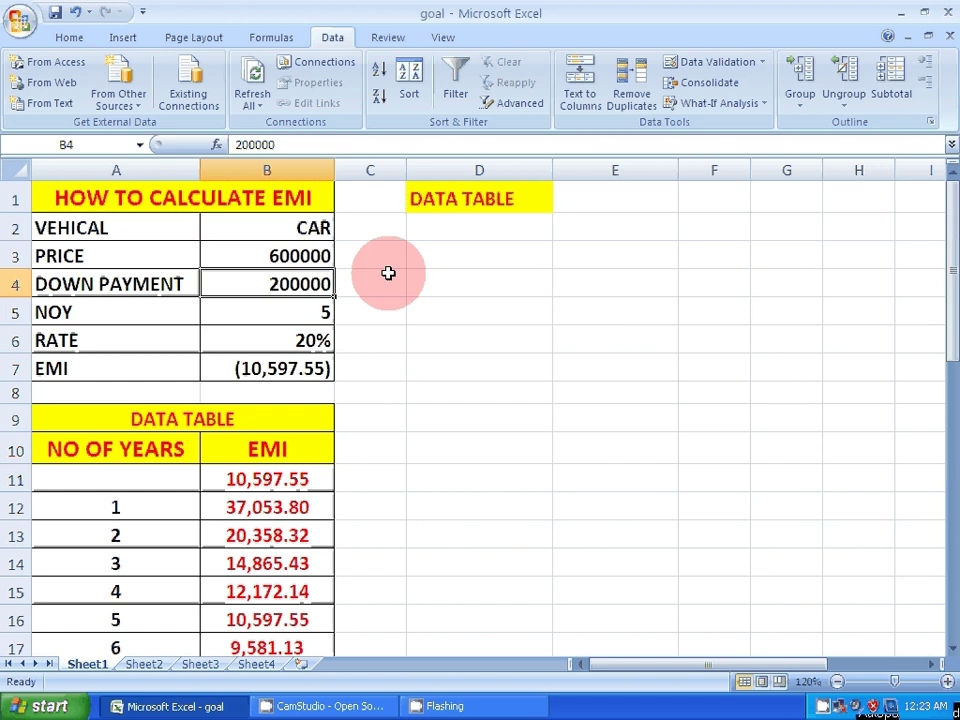
click(349, 255)
click(429, 266)
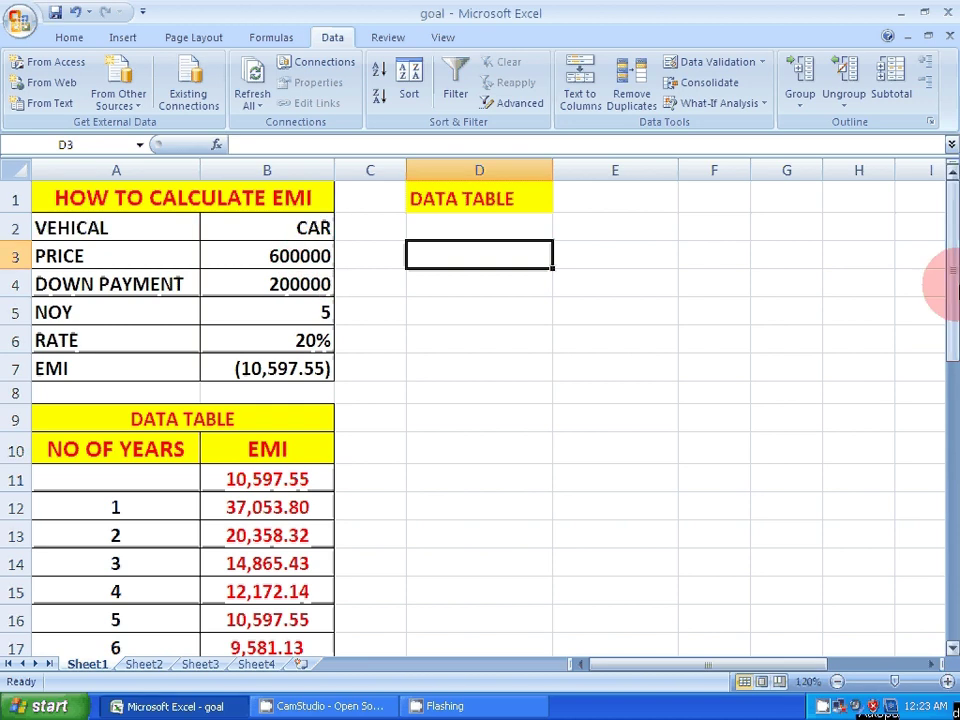
Start a PV formula in B40 with the monthly rate B37/12 as its rate argument.
drag(945, 279, 945, 560)
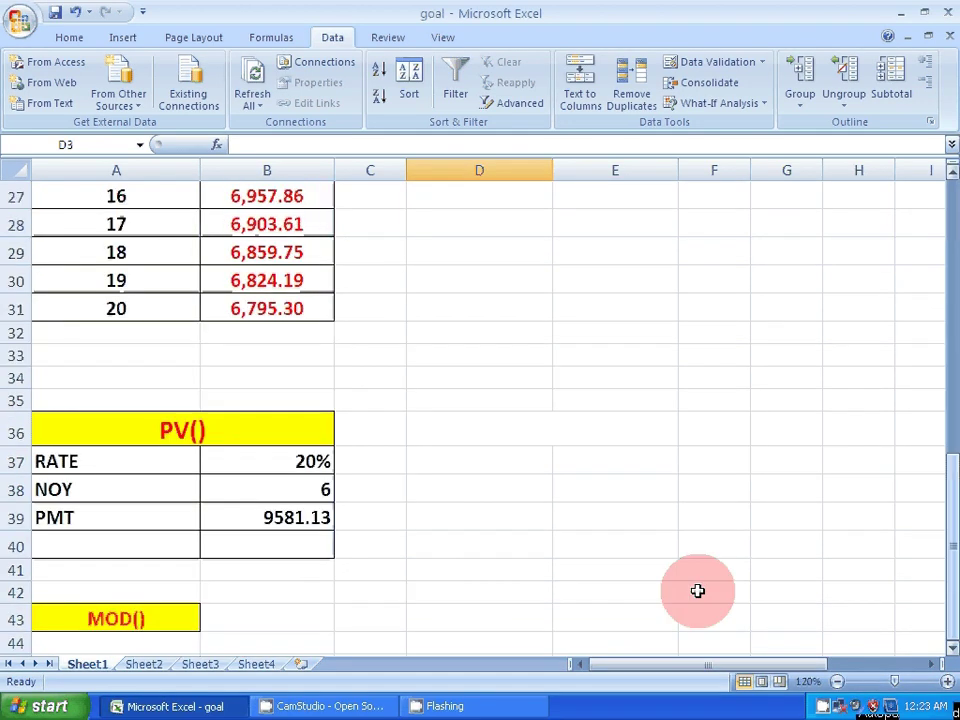
click(242, 548)
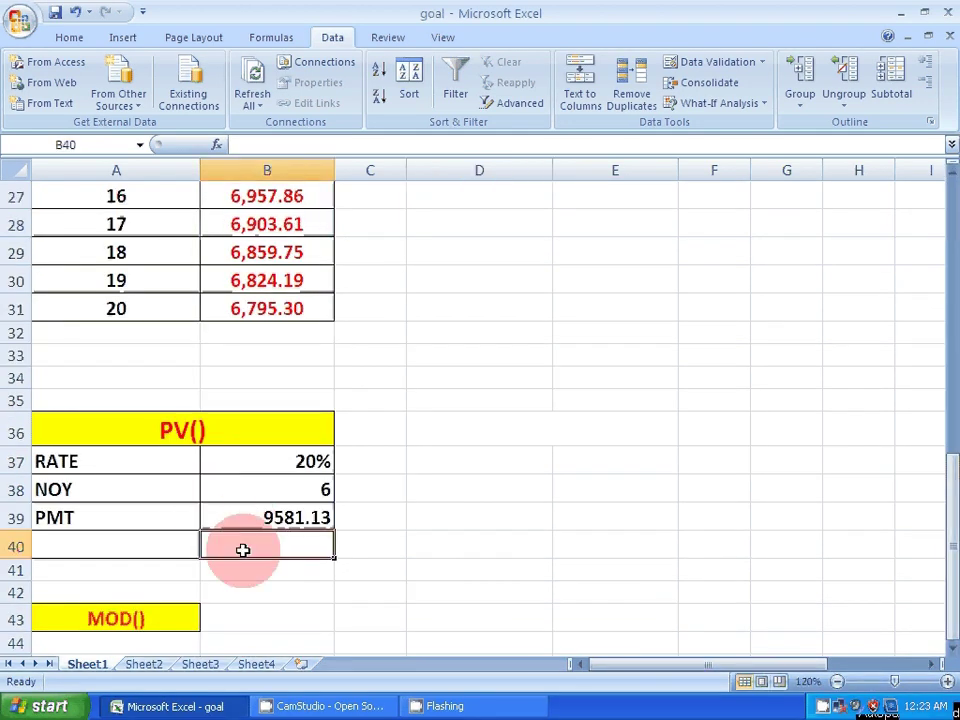
text(=P)
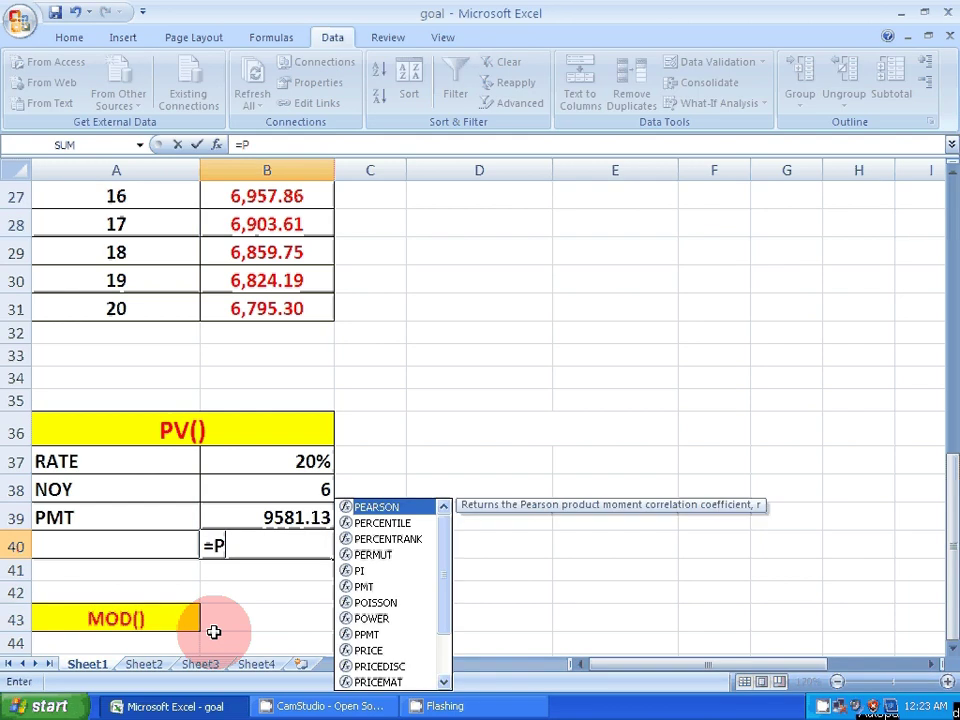
text(V)
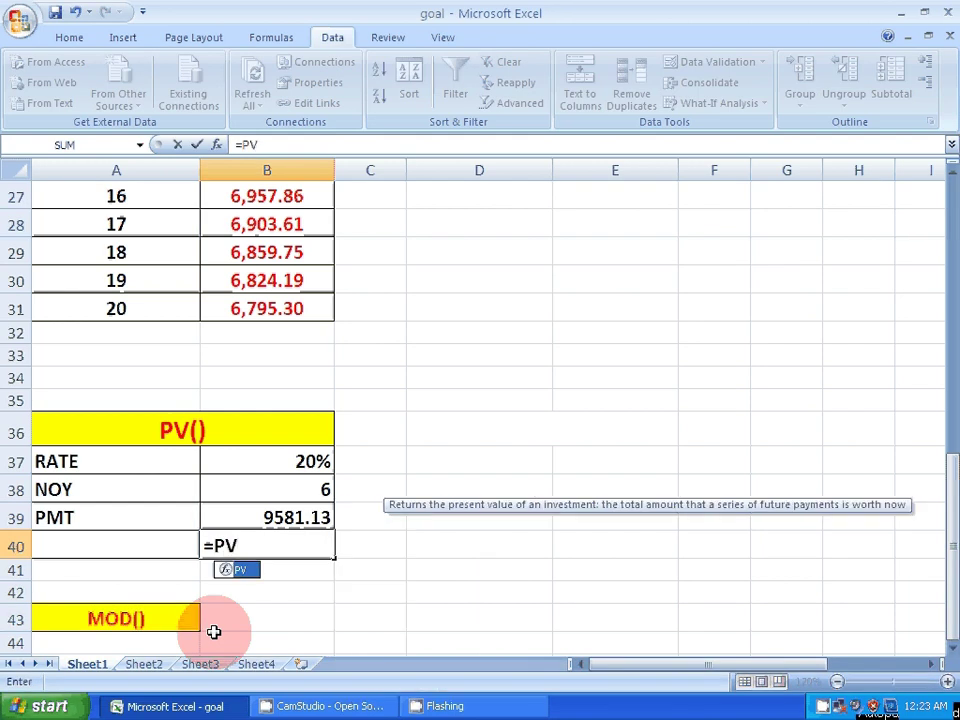
text(()
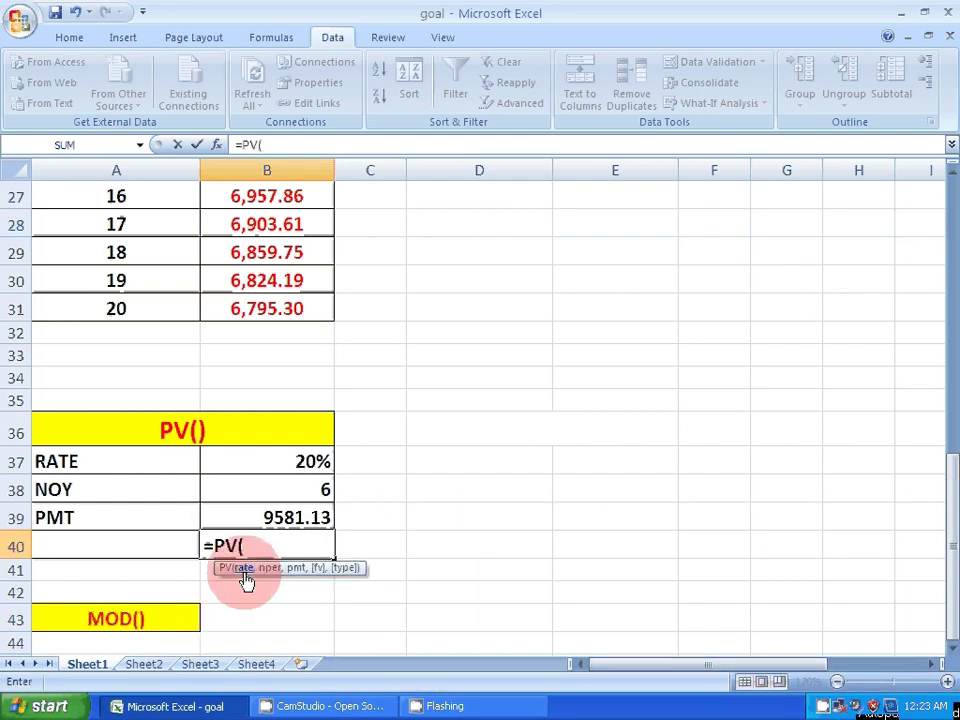
click(304, 461)
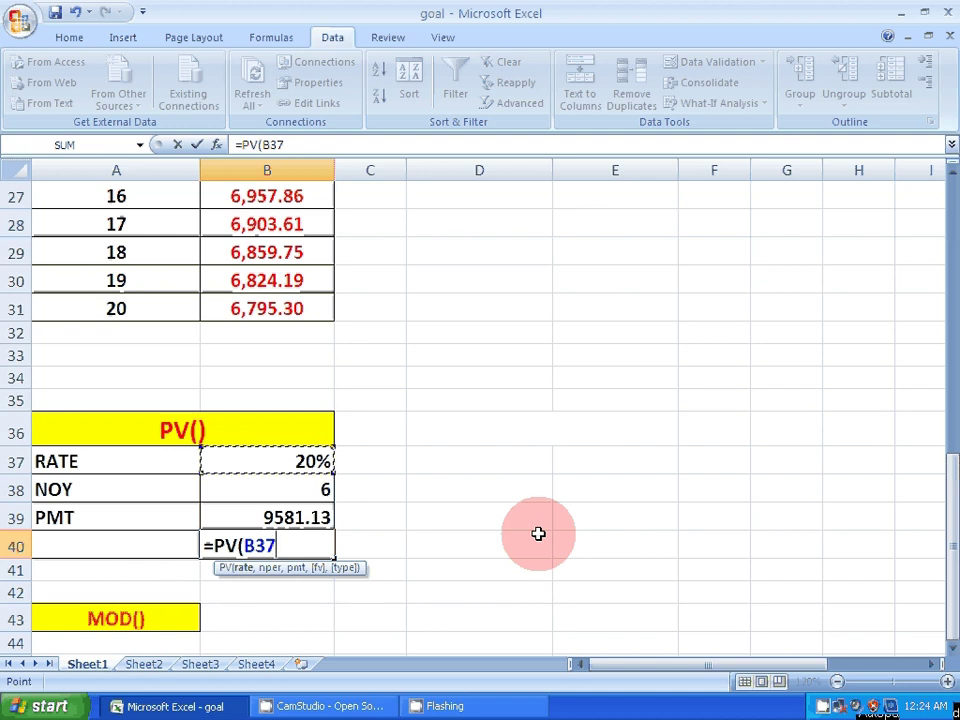
text(/)
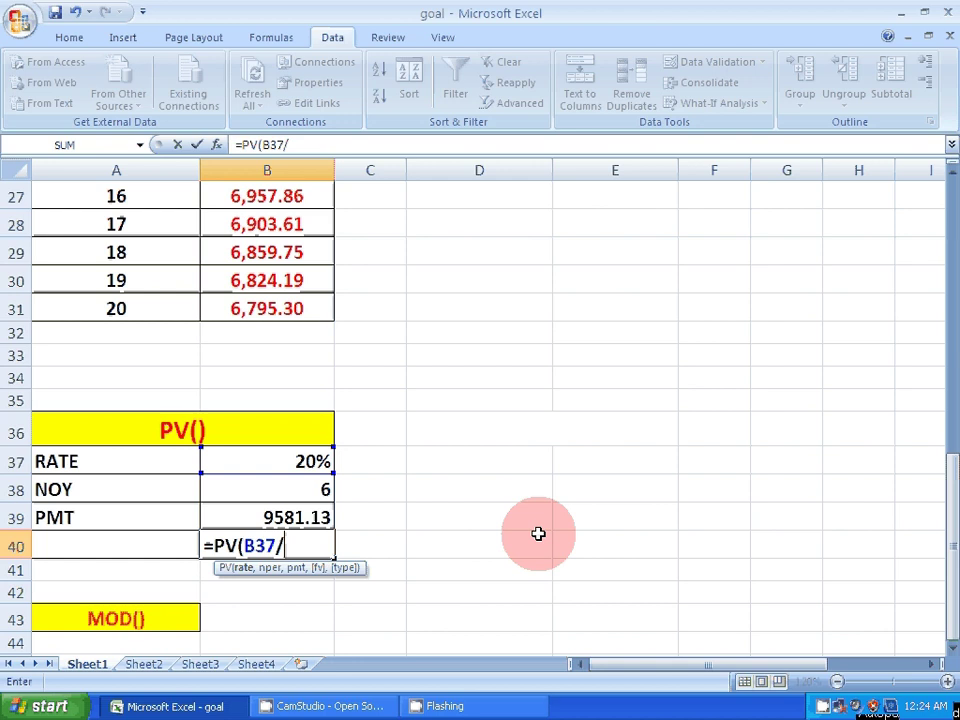
text(12)
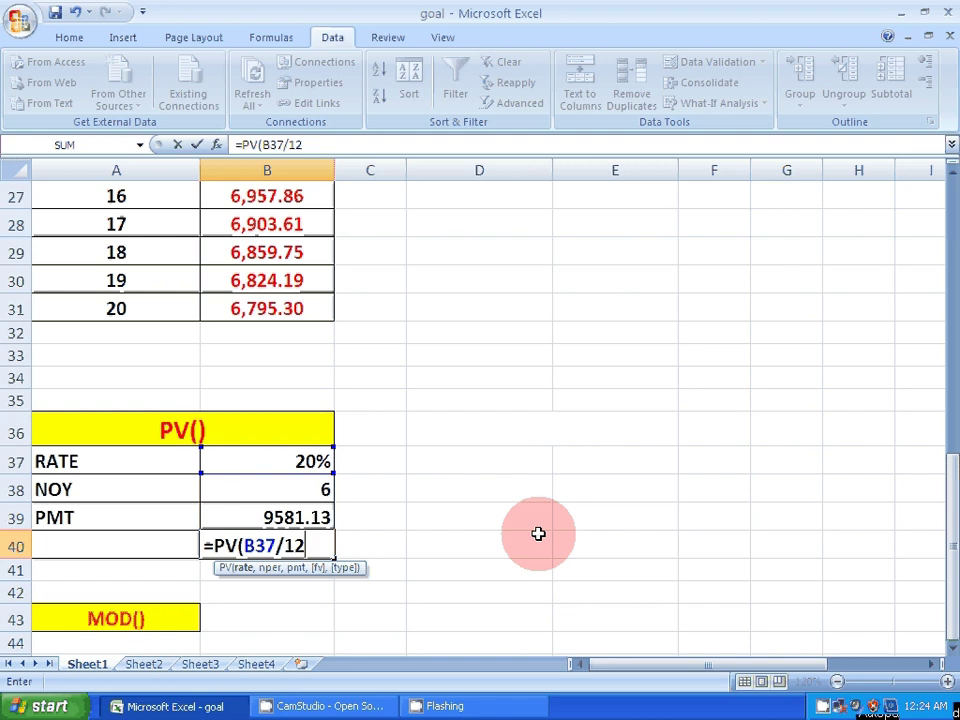
Complete the formula in B40 as =PV(B37/12,B38*12,B39), using the number of months and the PMT value.
text(,)
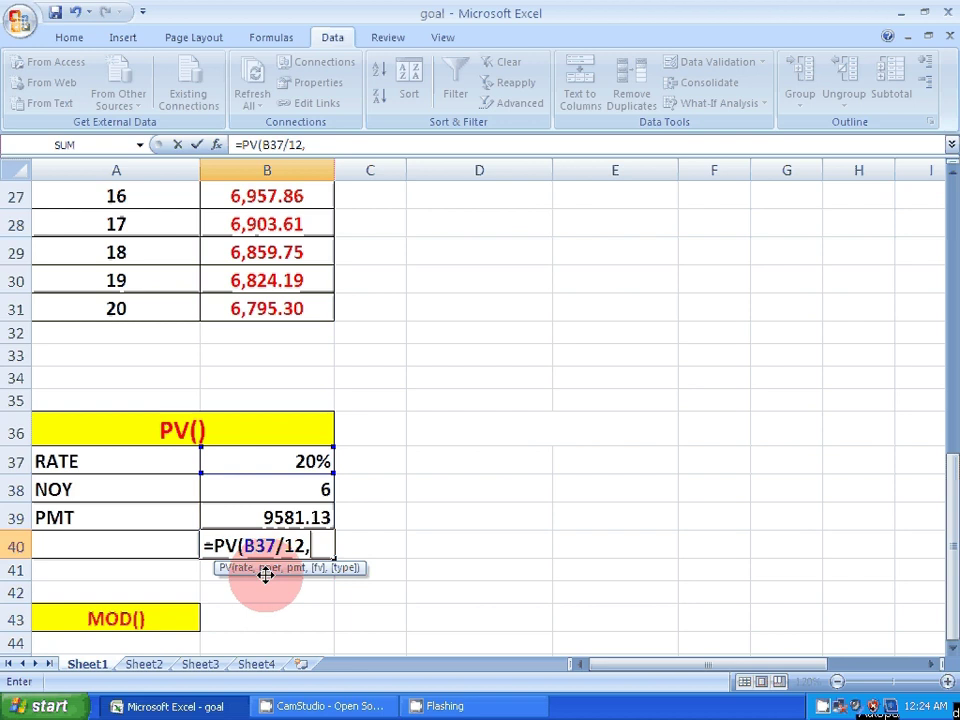
click(303, 491)
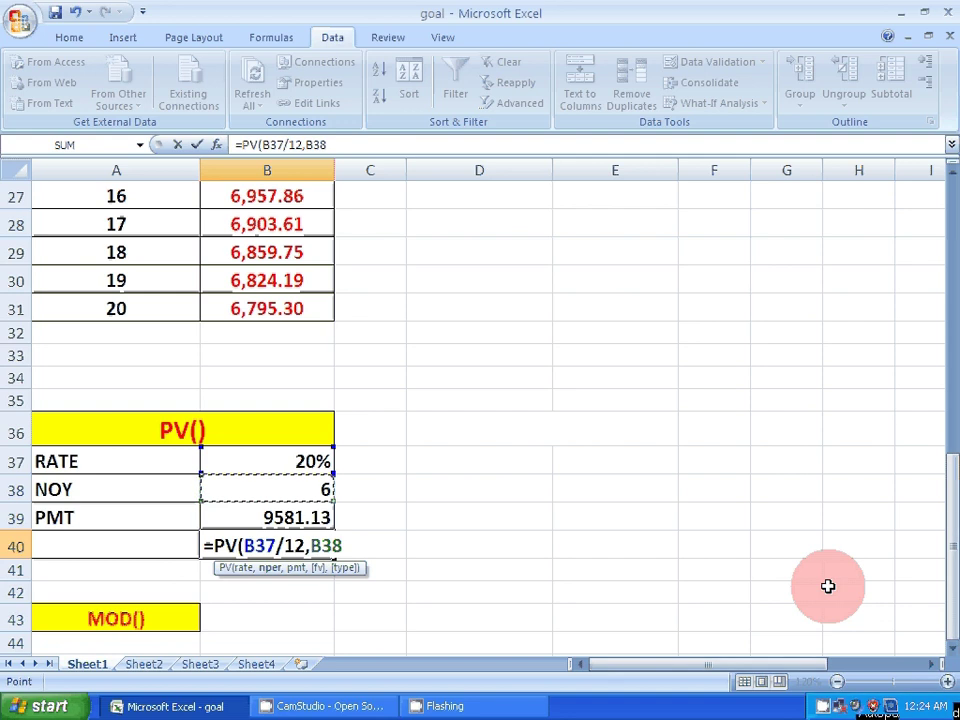
text(*12)
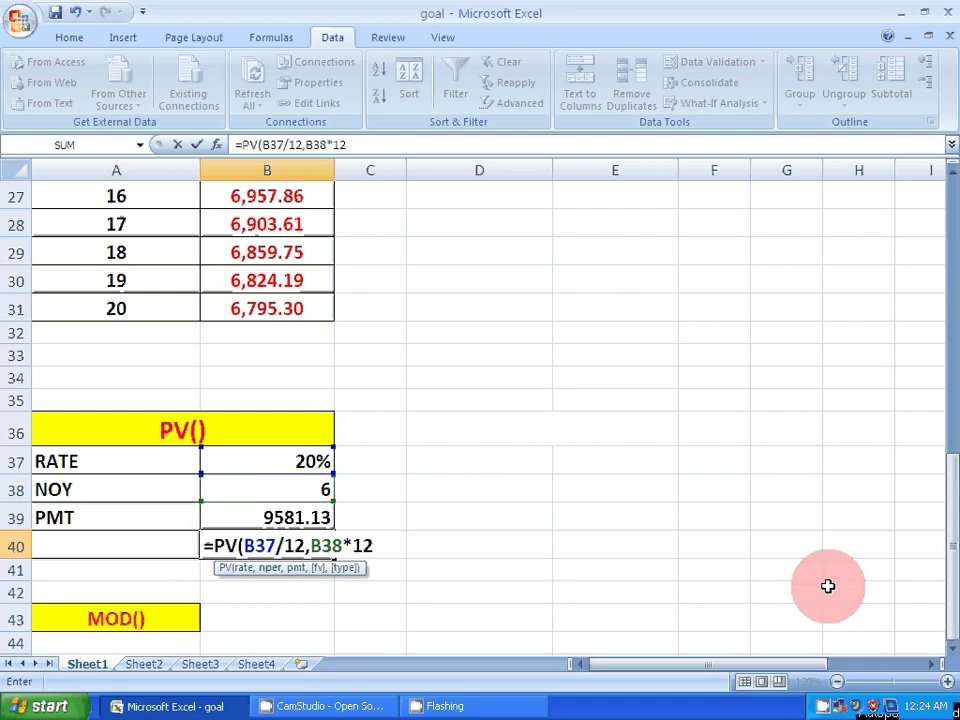
text(,)
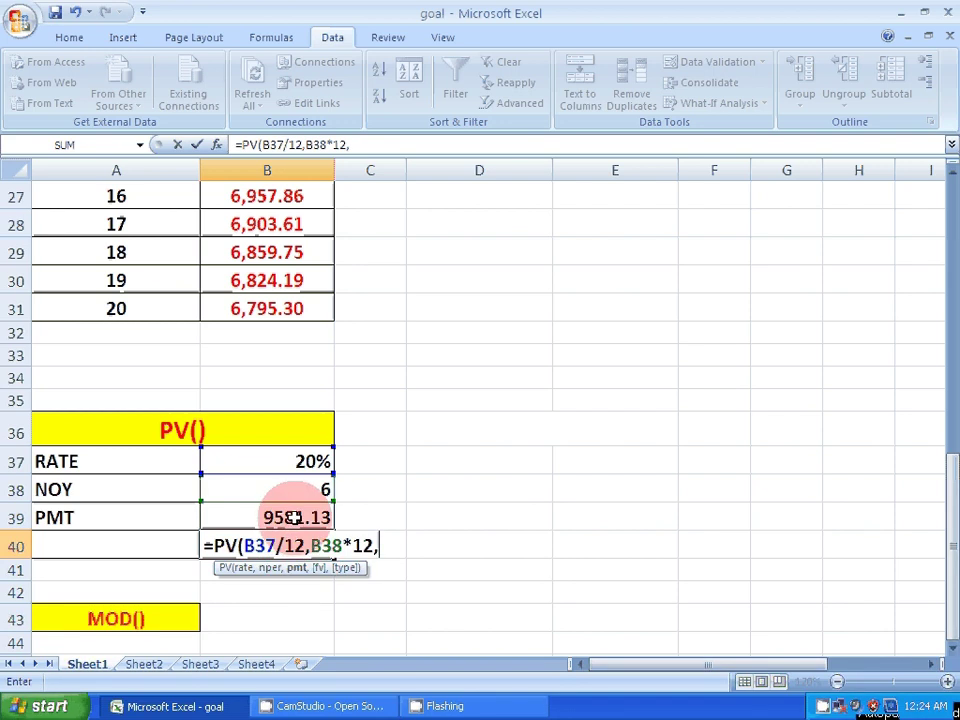
click(293, 519)
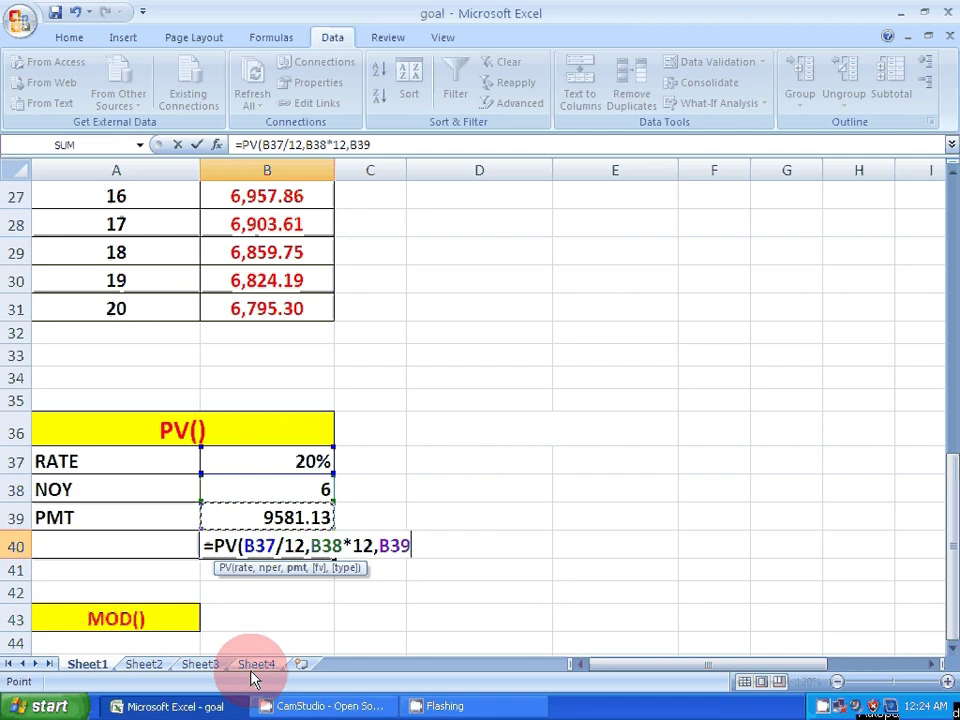
text())
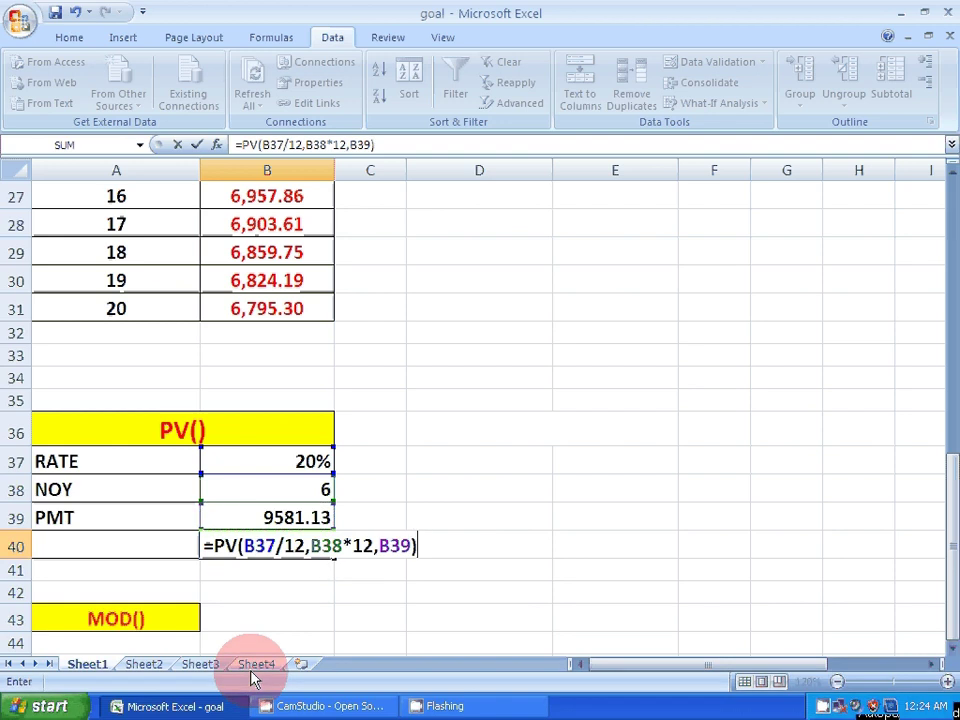
key(Return)
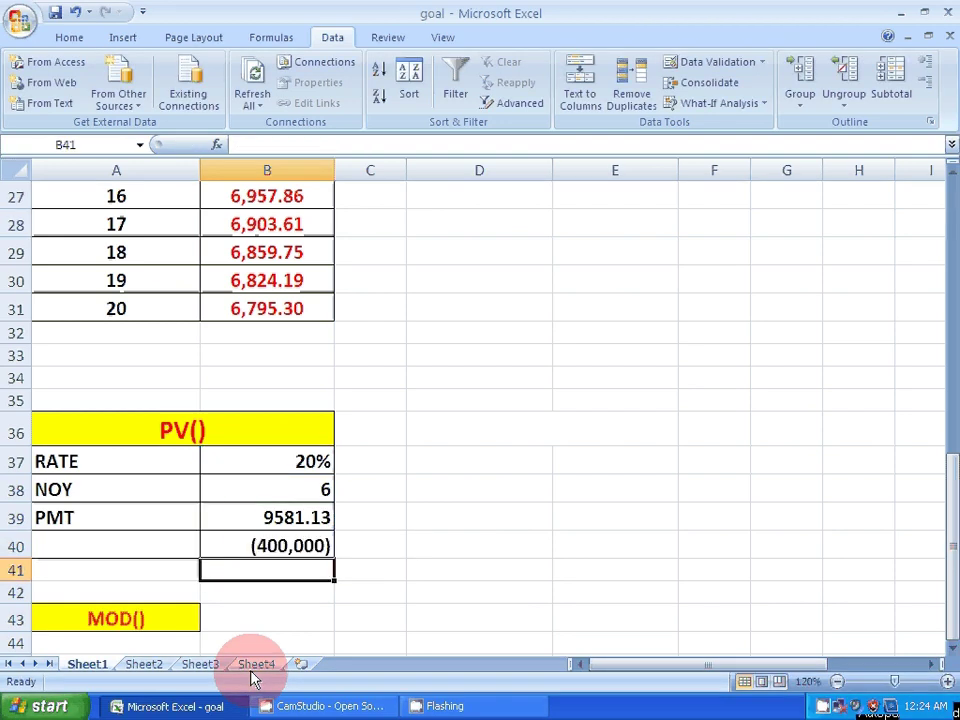
click(313, 547)
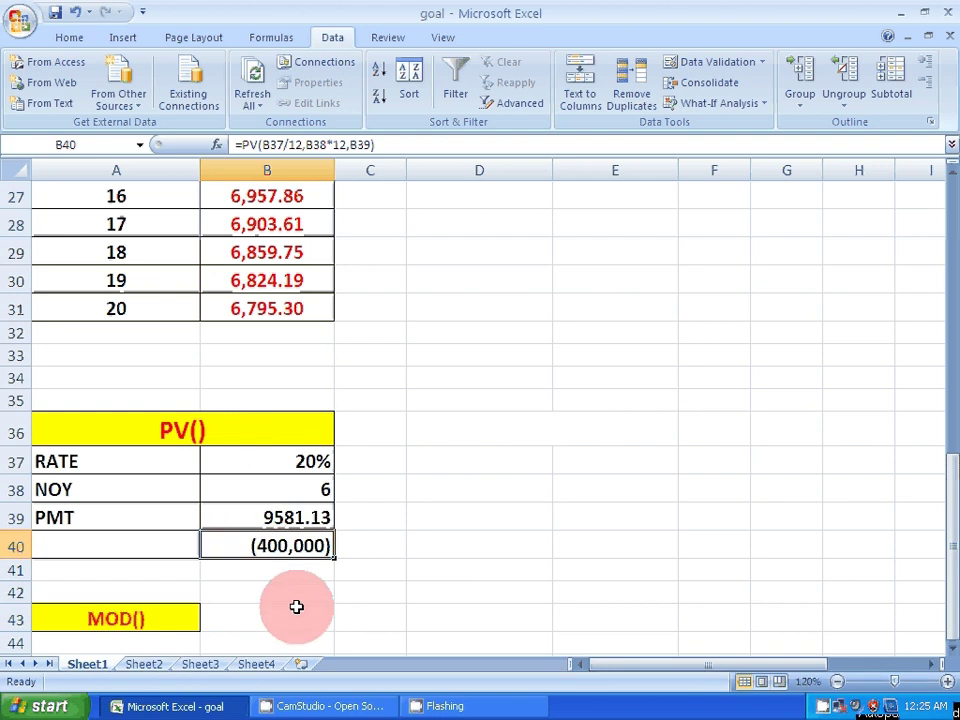
click(305, 708)
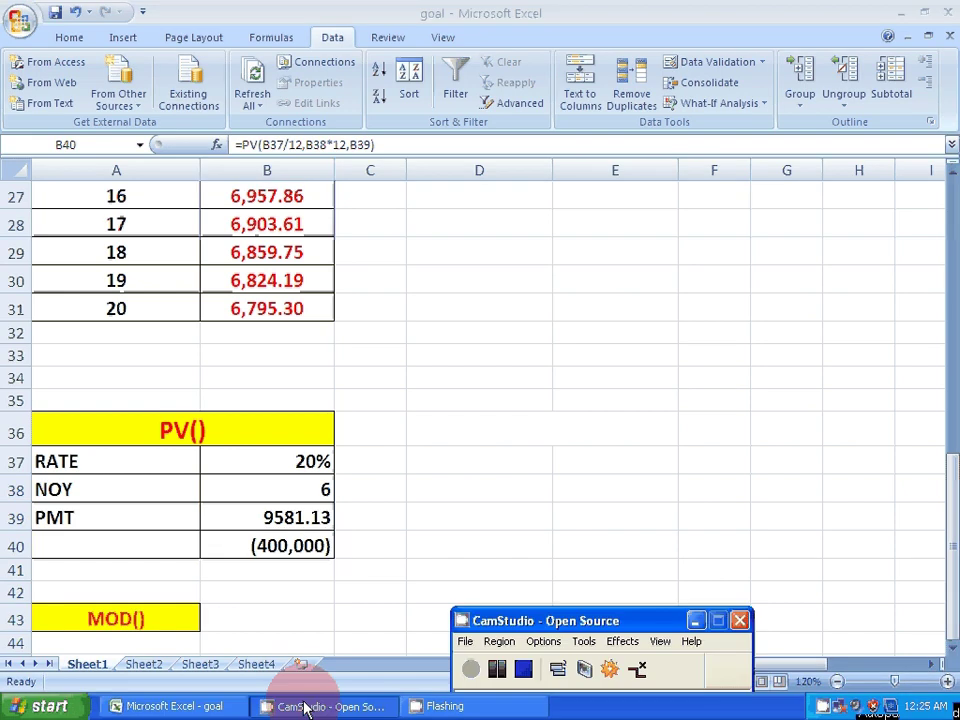